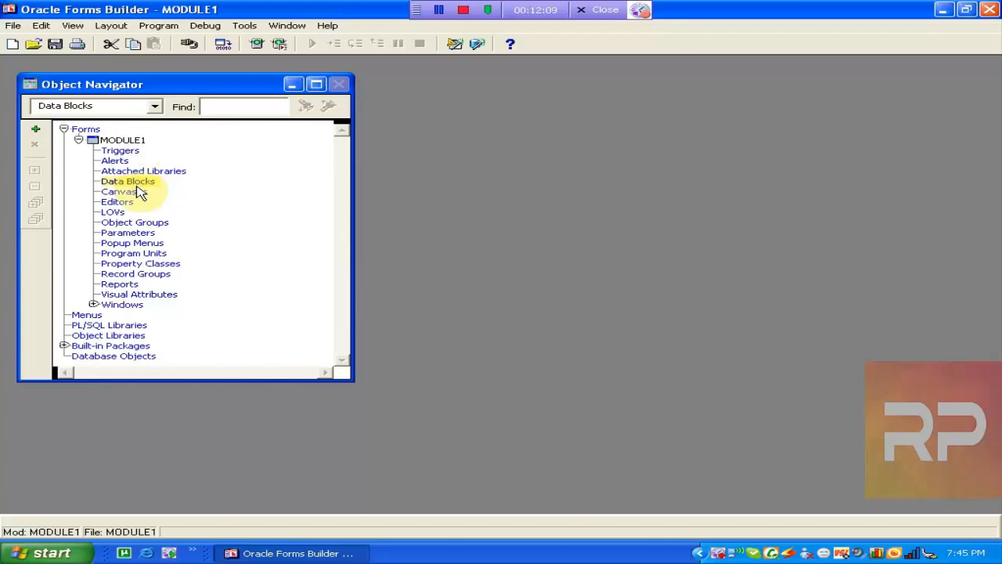
- Examine the Data Blocks and Canvases nodes of the MODULE1 form and expand its Windows node to view WINDOW1
left_click(141, 193)
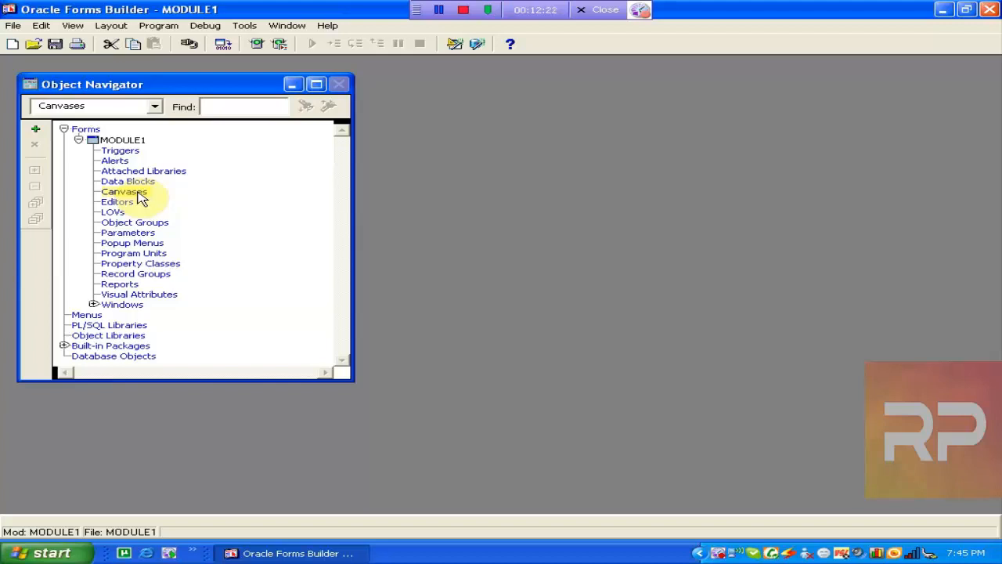
left_click(117, 140)
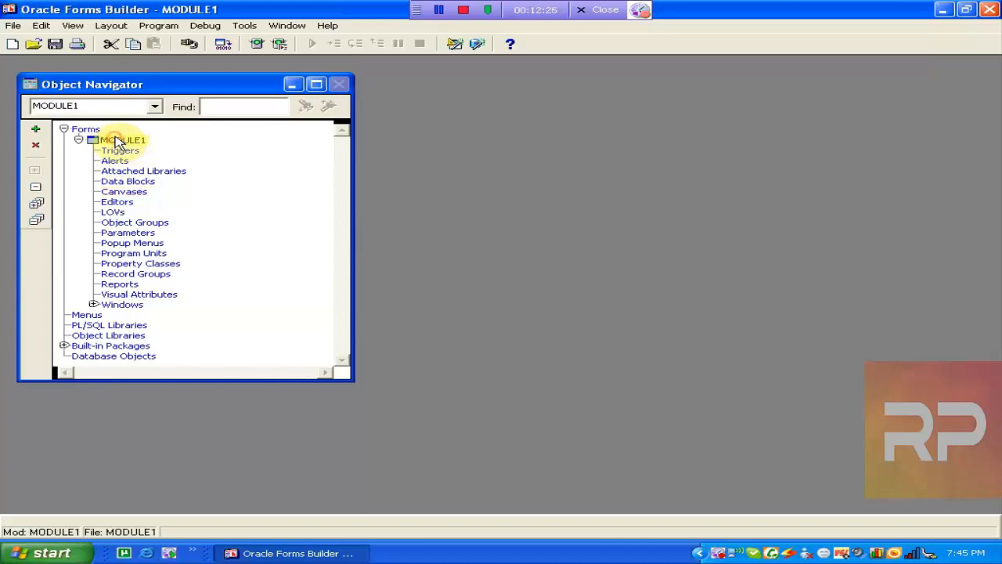
left_click(126, 182)
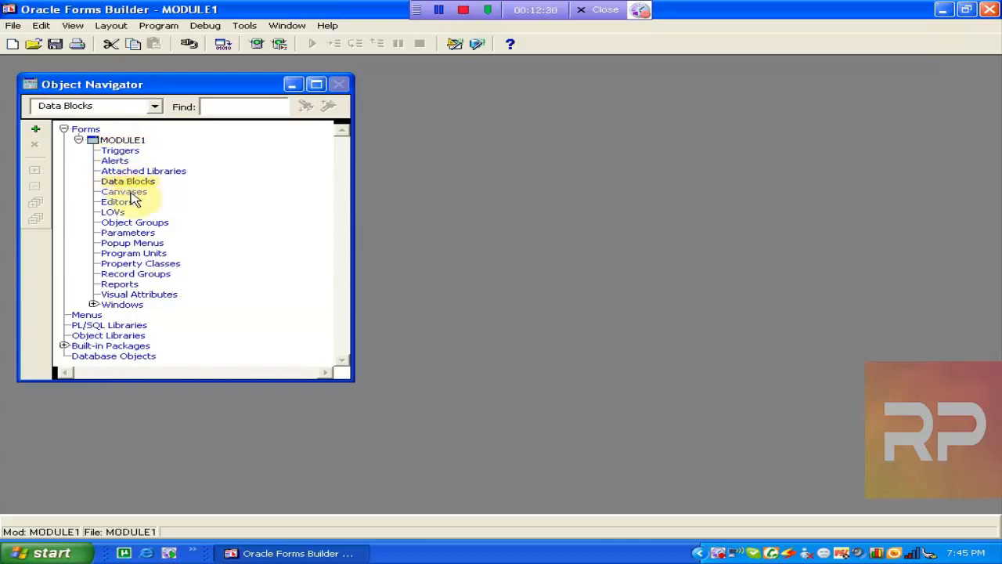
left_click(131, 193)
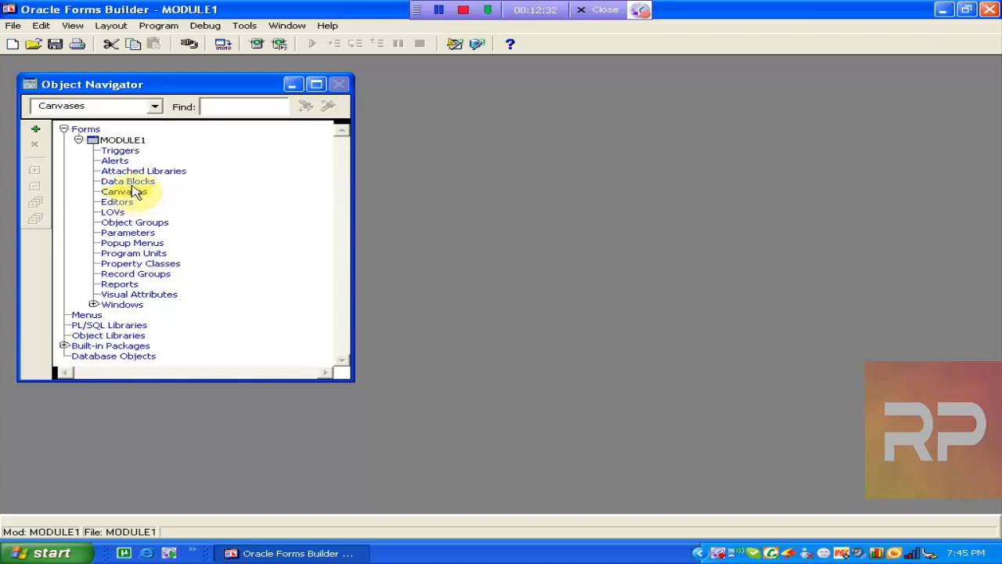
left_click(132, 182)
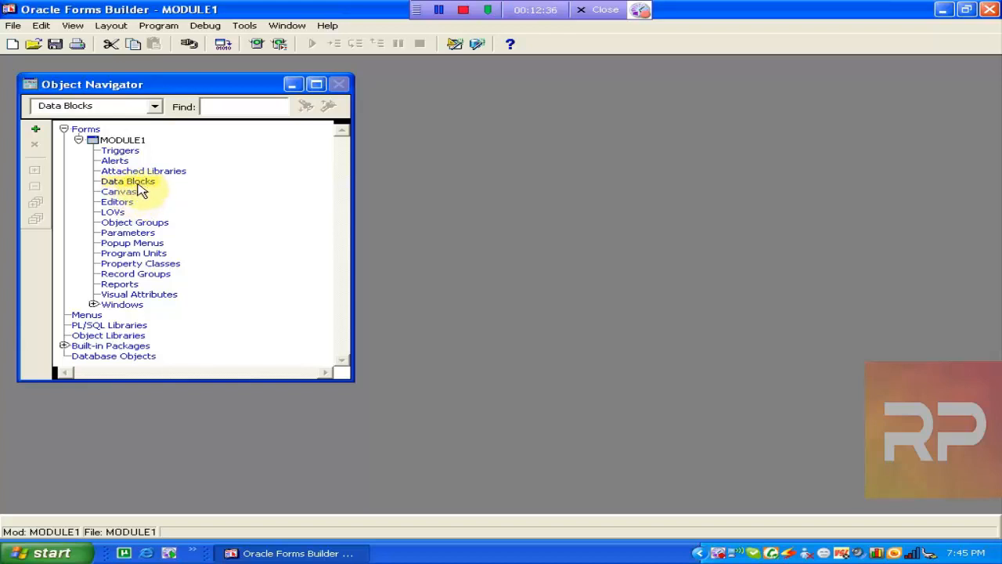
left_click(92, 304)
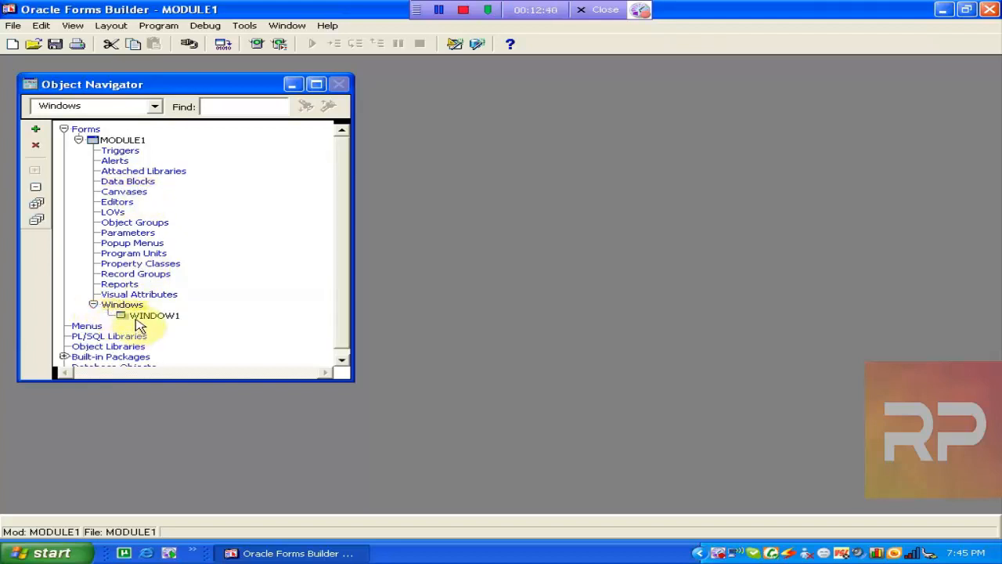
left_click(137, 318)
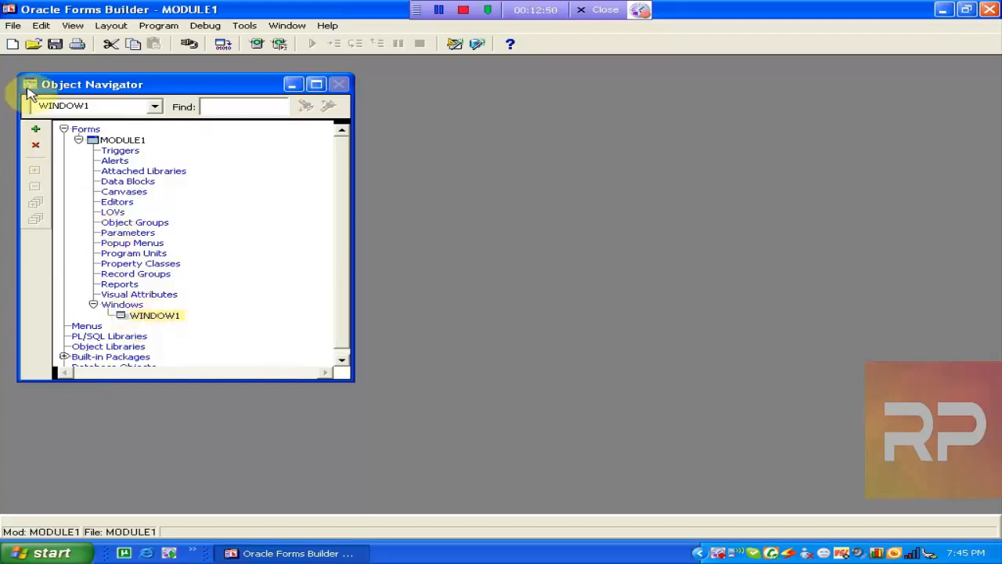
- Collapse the MODULE1 form and delete it from the Object Navigator
left_click(88, 144)
left_click(79, 140)
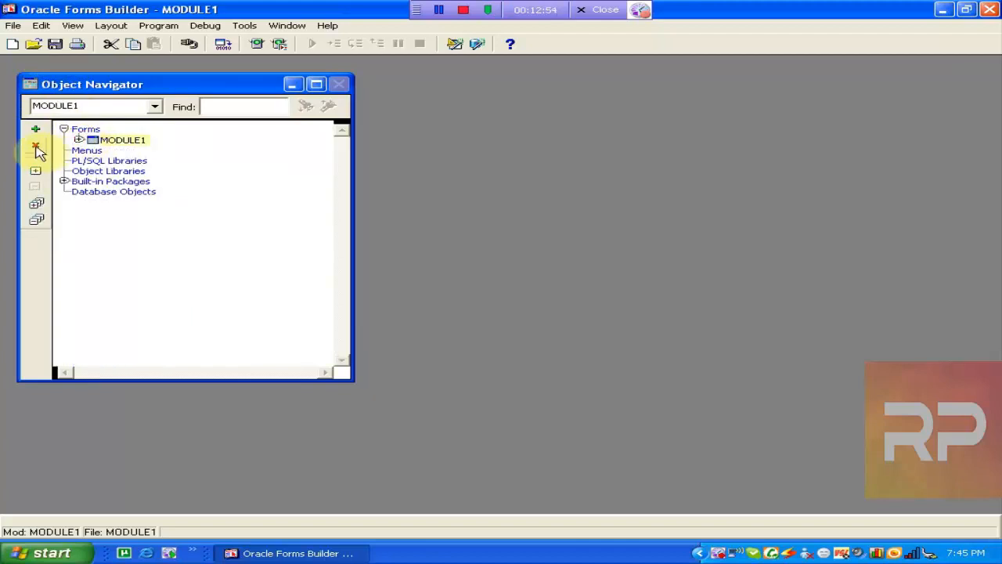
left_click(35, 146)
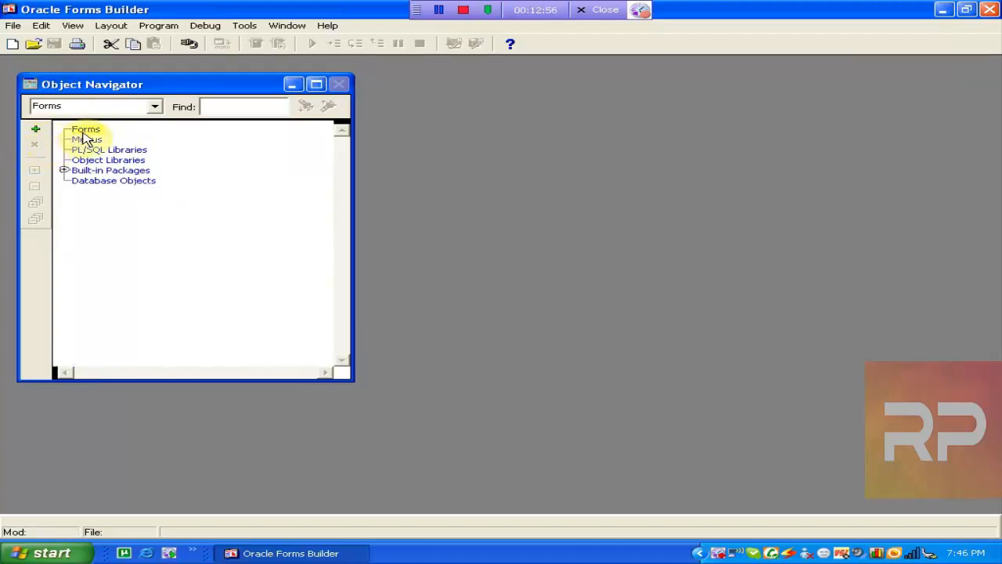
- Examine the top-level Forms, Menus, PL/SQL Libraries and Object Libraries nodes in the Object Navigator
left_click(87, 141)
left_click(85, 130)
left_click(87, 141)
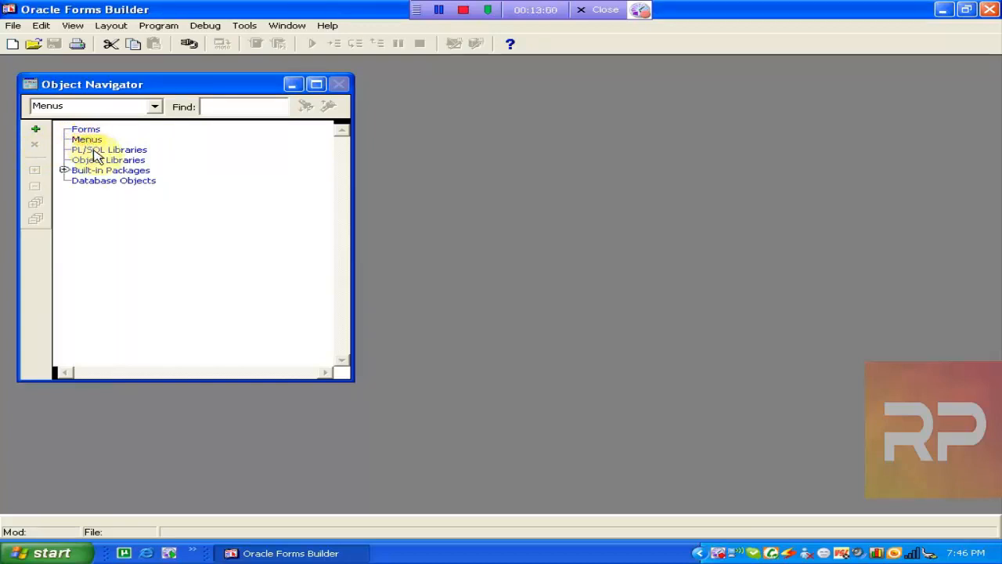
left_click(93, 149)
left_click(92, 130)
left_click(91, 140)
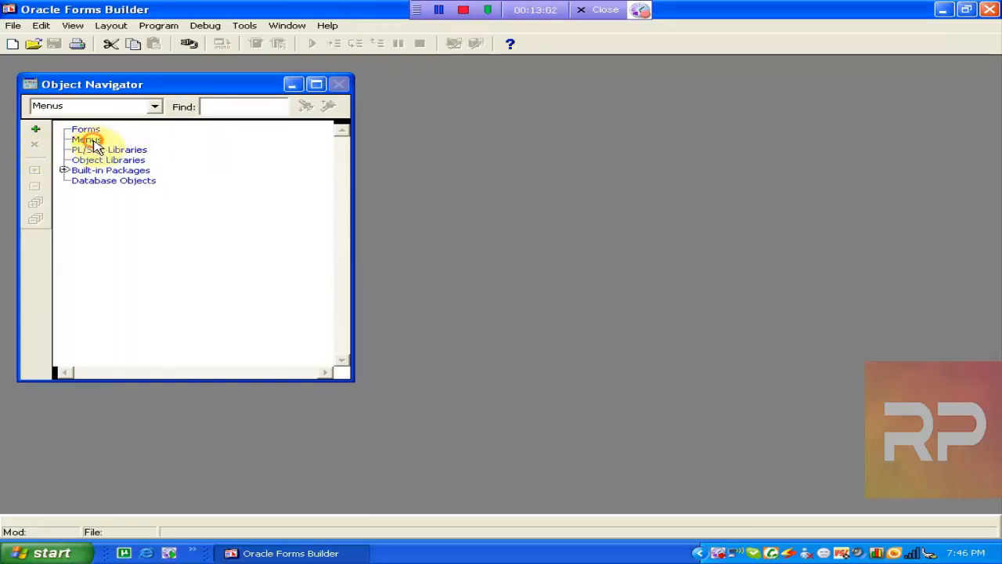
left_click(109, 150)
left_click(112, 160)
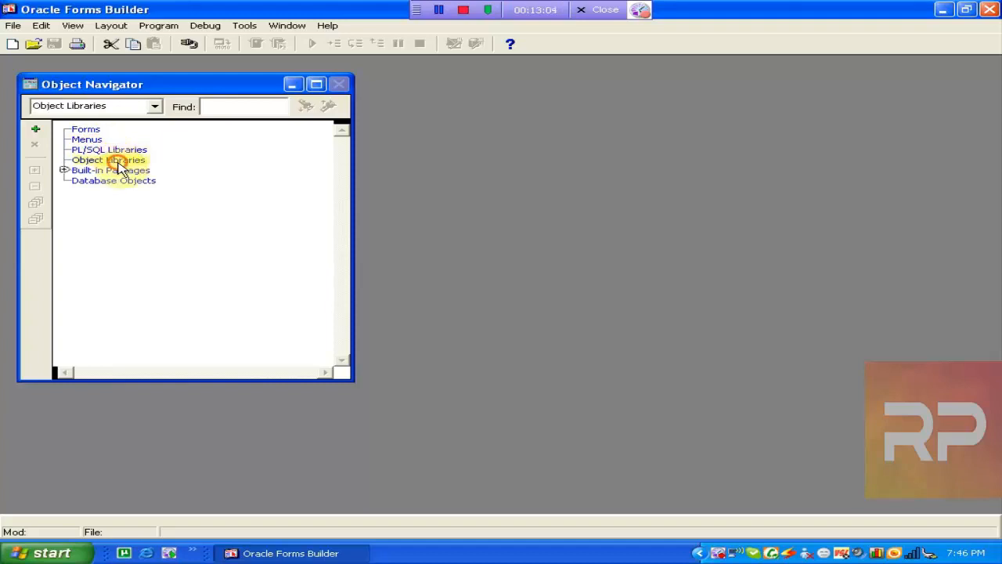
- Create a new form module under the Forms node and delete it again
double_click(89, 131)
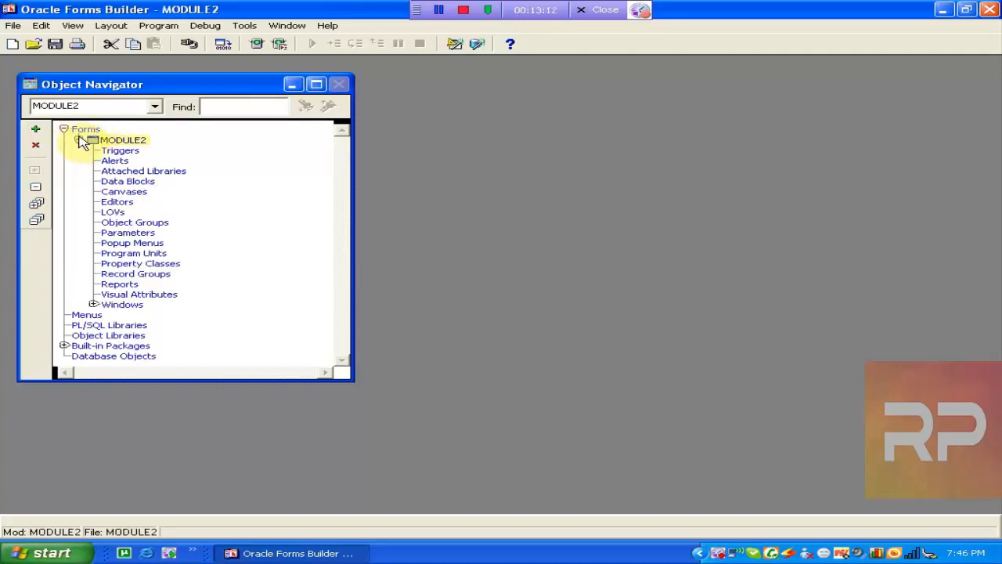
left_click(35, 144)
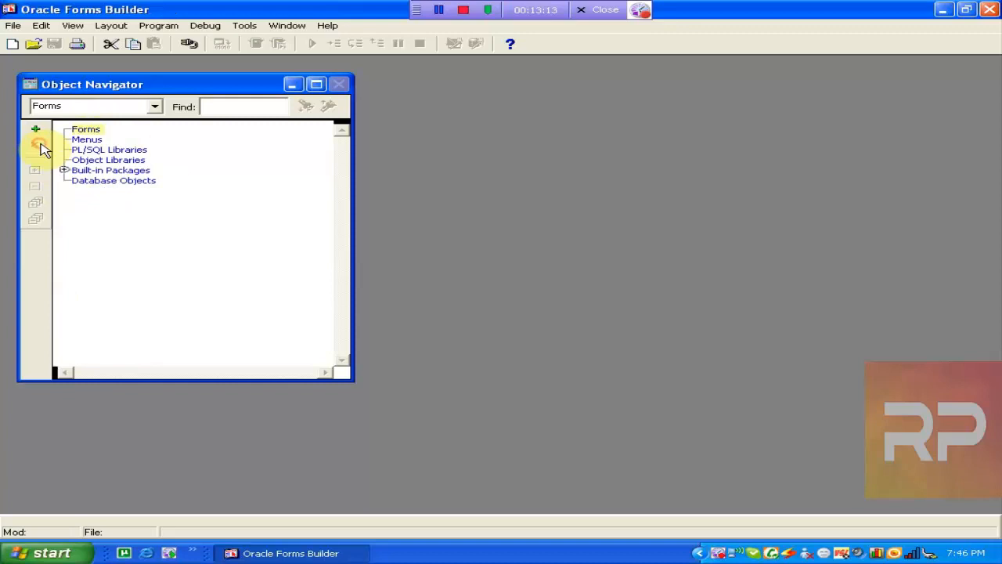
- Create a new empty form module under the Forms node
left_click(87, 140)
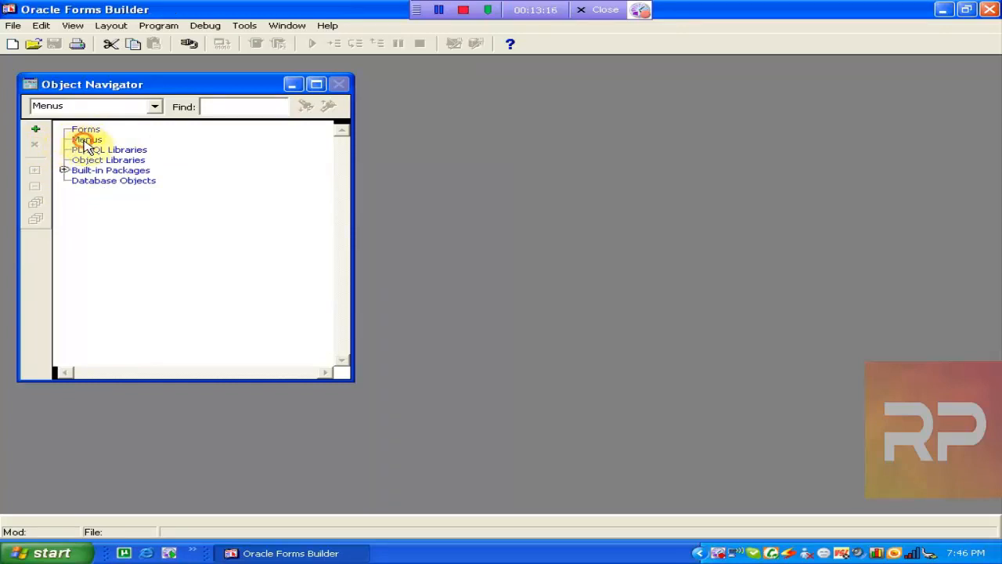
left_click(94, 150)
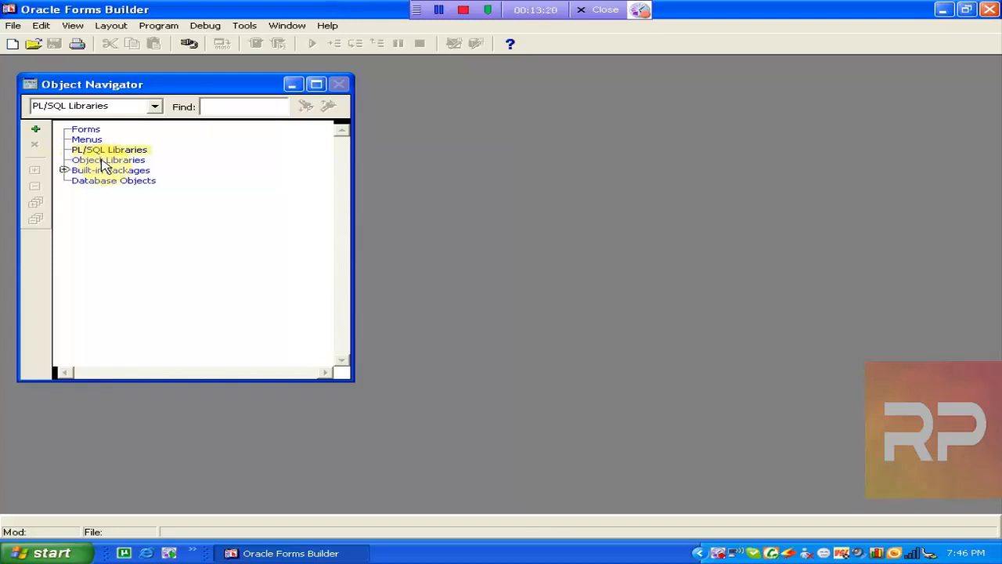
left_click(102, 162)
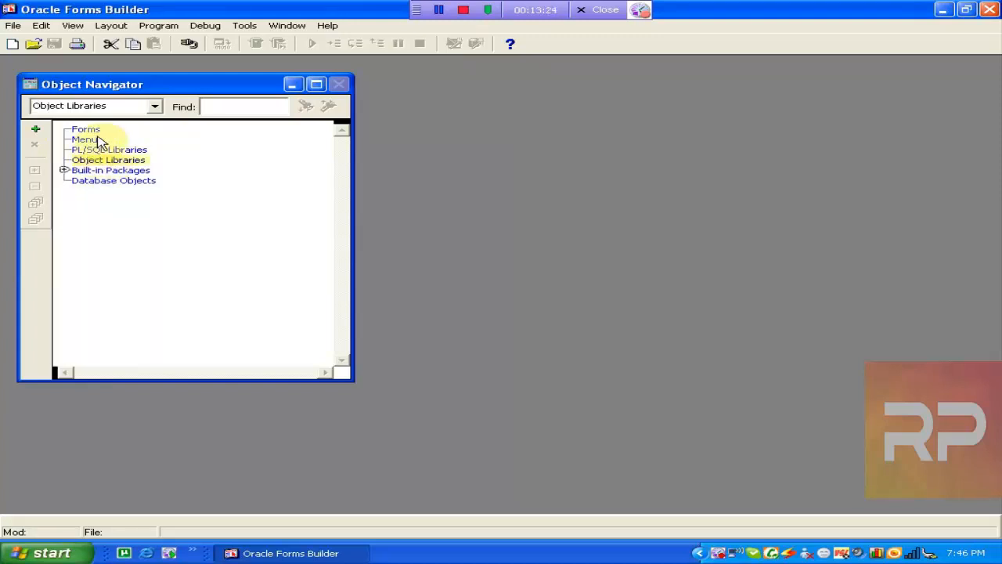
left_click(87, 130)
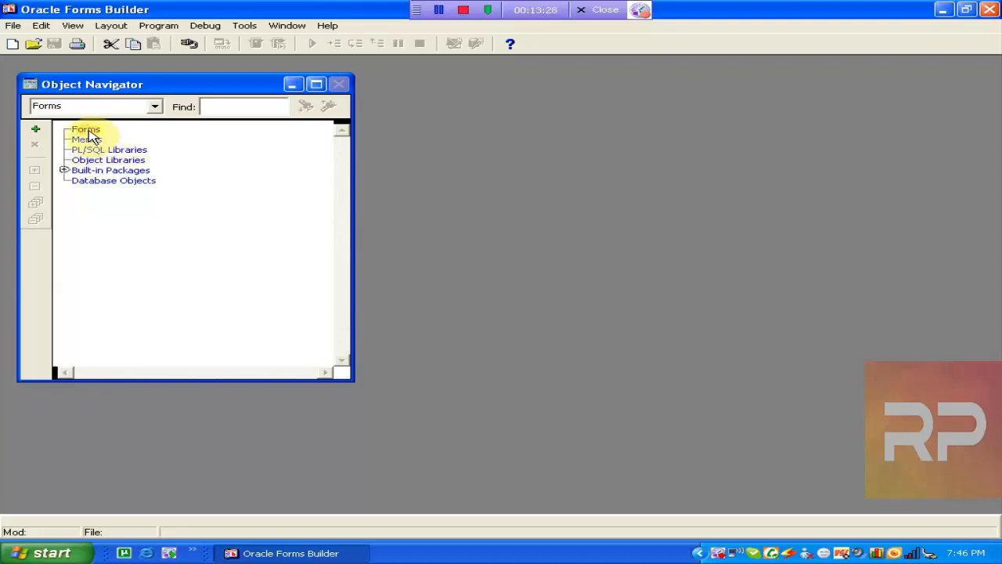
left_click(35, 128)
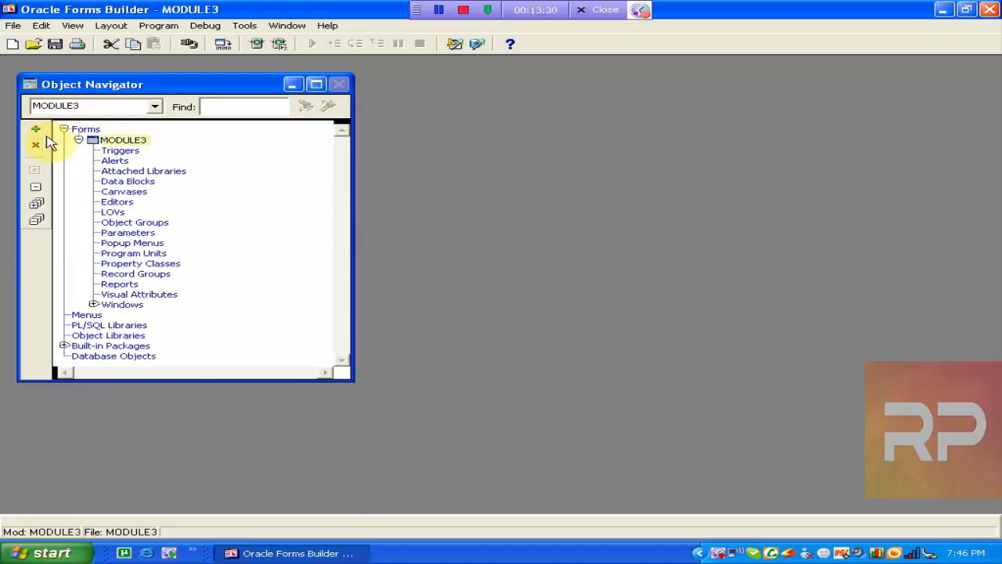
- Review the new form's Triggers, Alerts, Data Blocks and Canvases nodes, and collapse the form
left_click(123, 155)
left_click(117, 160)
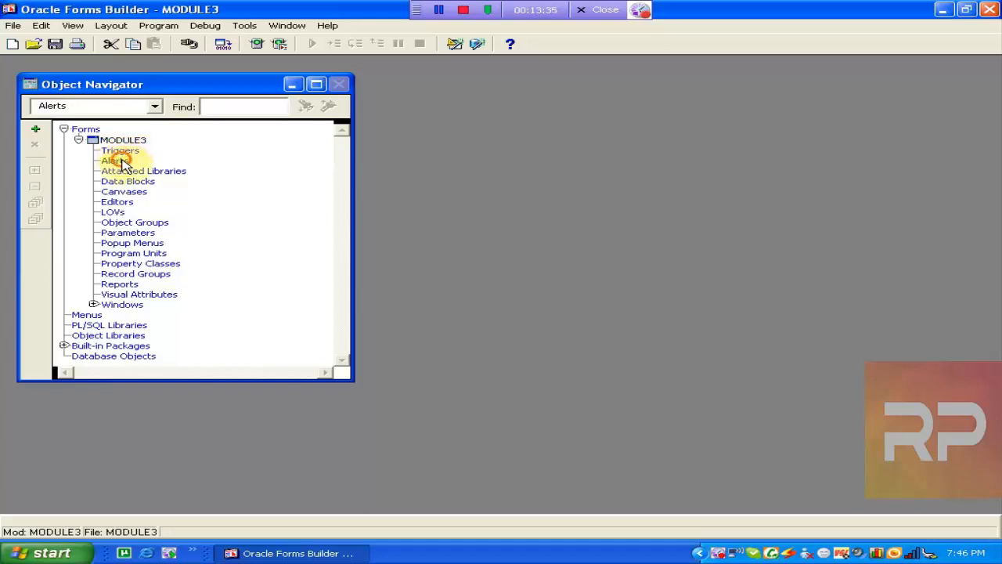
left_click(130, 182)
left_click(132, 193)
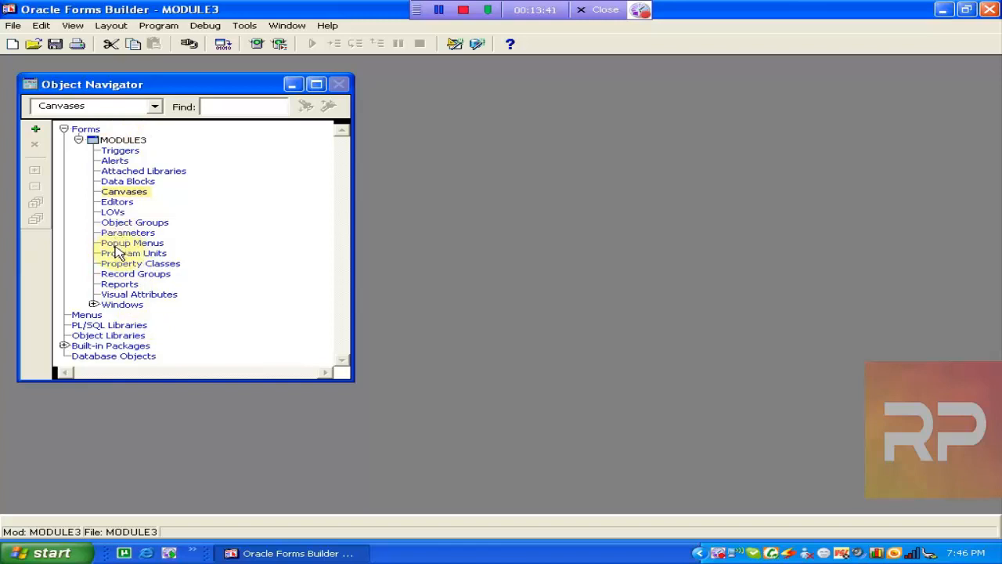
left_click(79, 141)
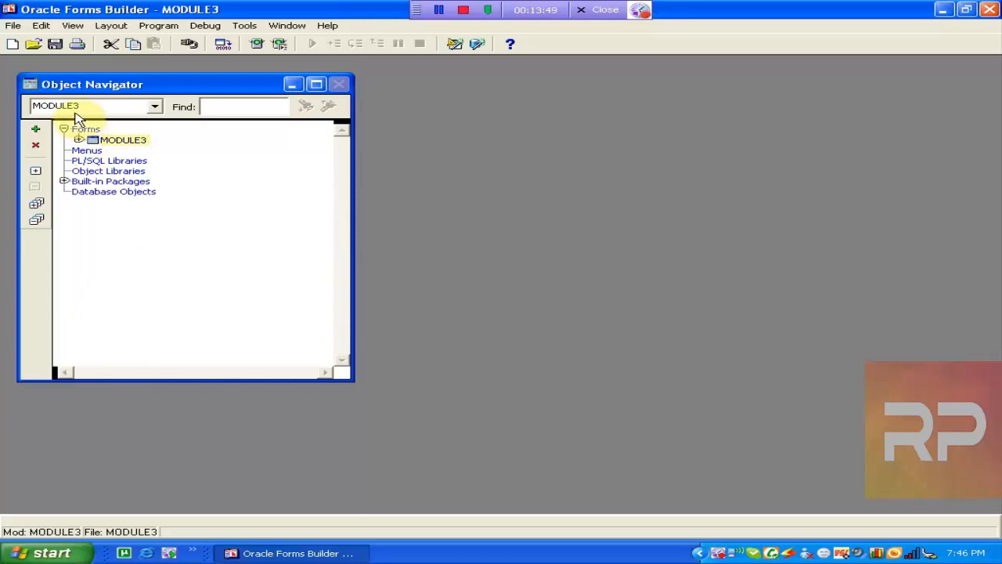
- Compare the MODULE3 form with the Menus, PL/SQL Libraries and Object Libraries module types in the Object Navigator
left_click(90, 153)
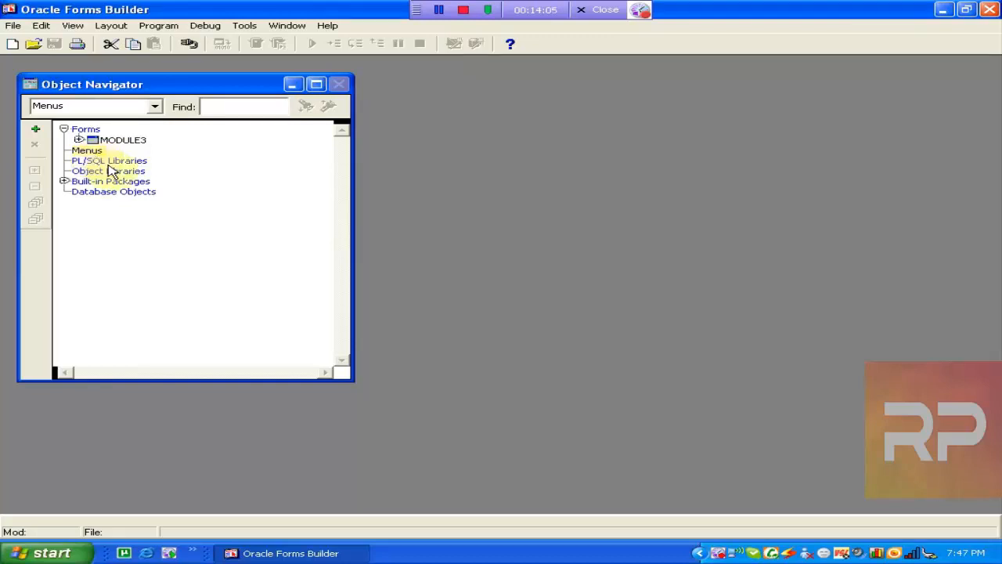
left_click(108, 162)
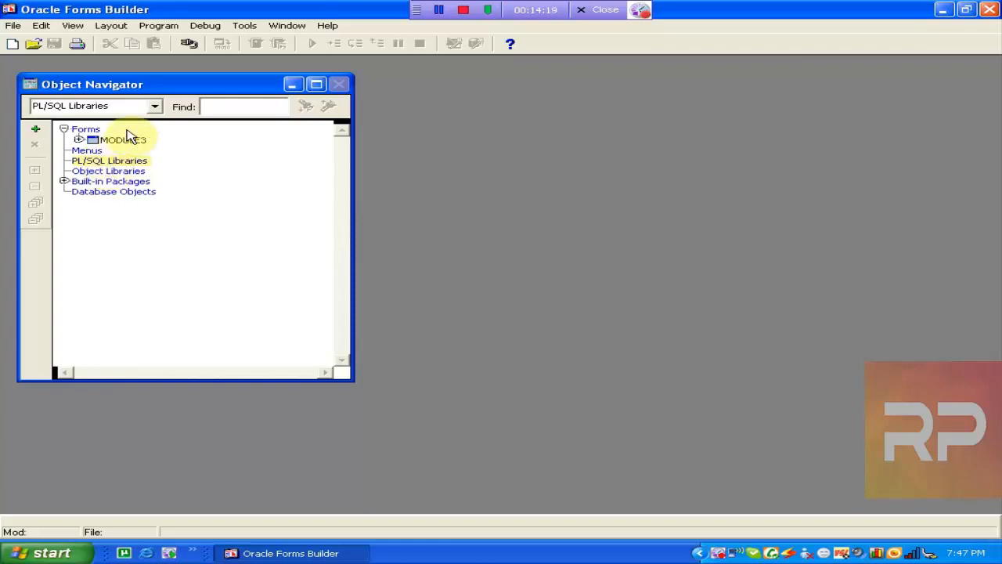
left_click(88, 151)
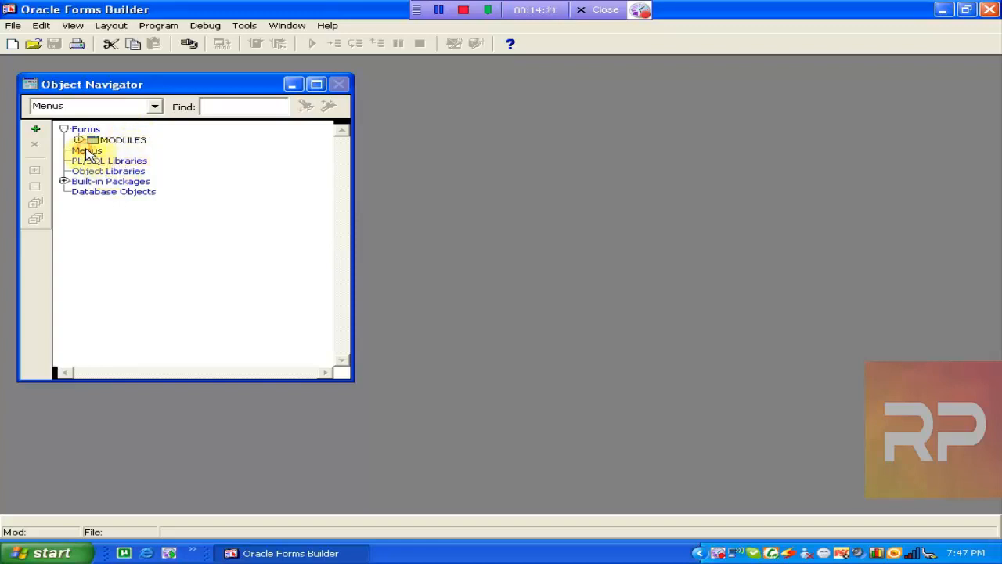
left_click(102, 162)
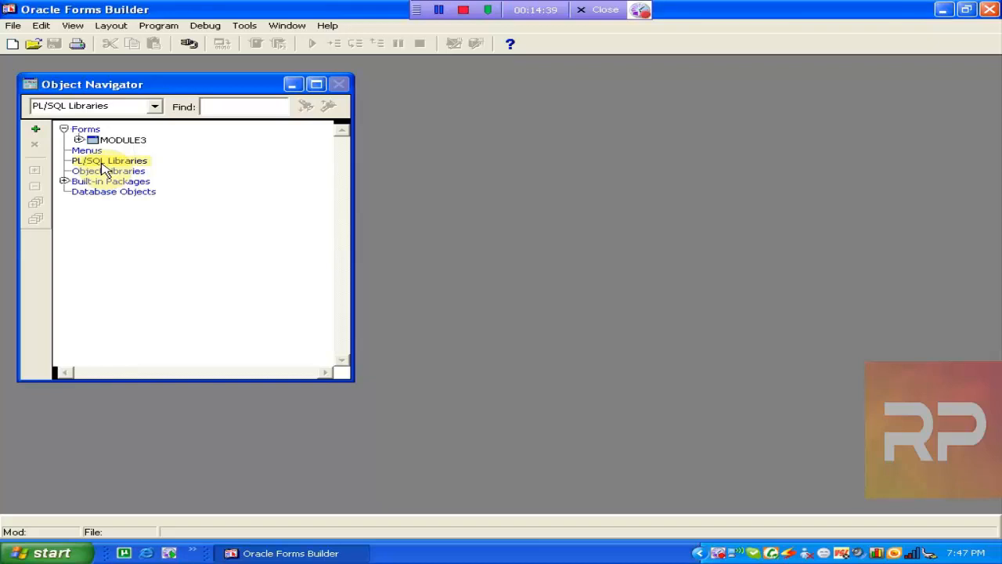
left_click(109, 173)
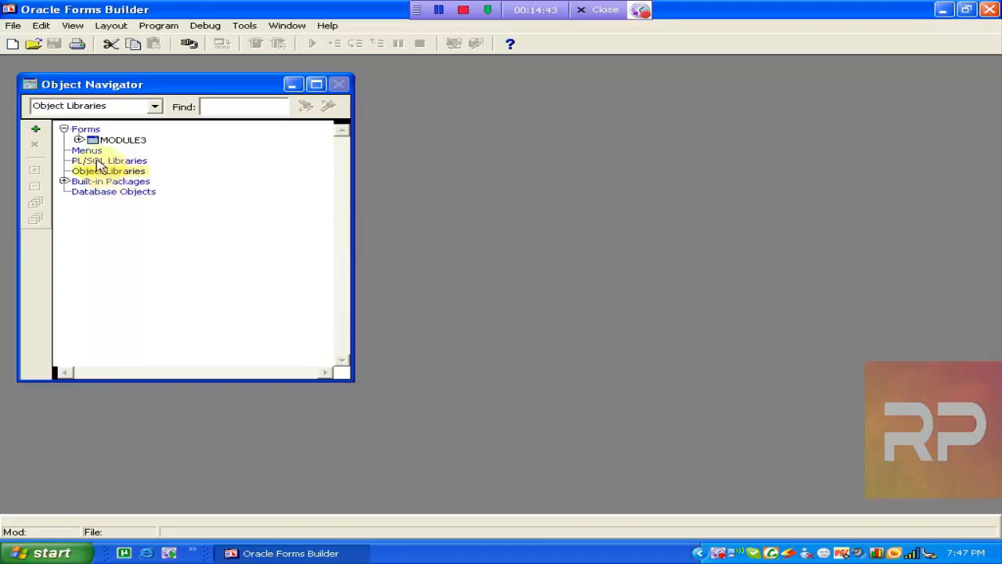
left_click(94, 161)
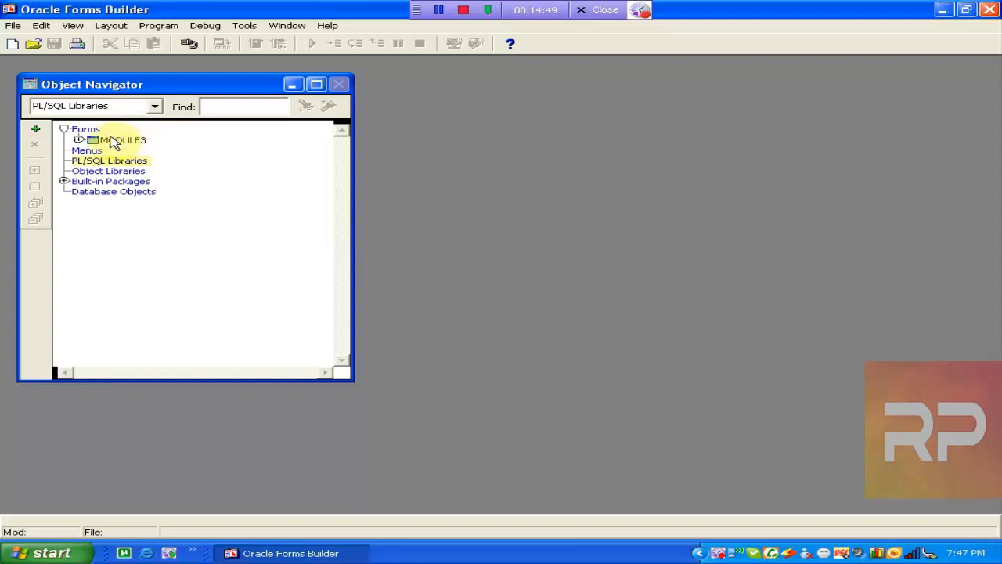
left_click(104, 141)
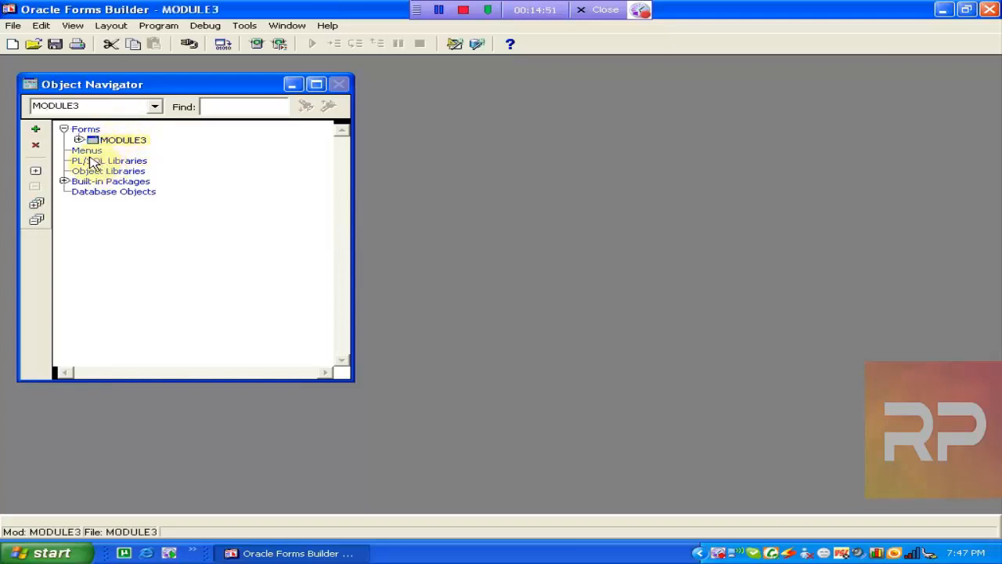
left_click(88, 151)
left_click(98, 162)
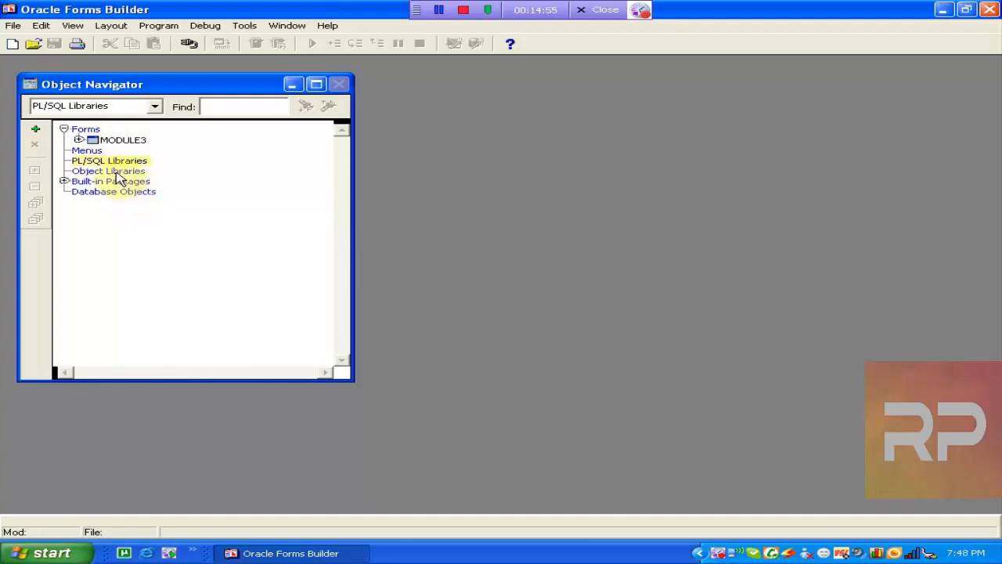
left_click(115, 172)
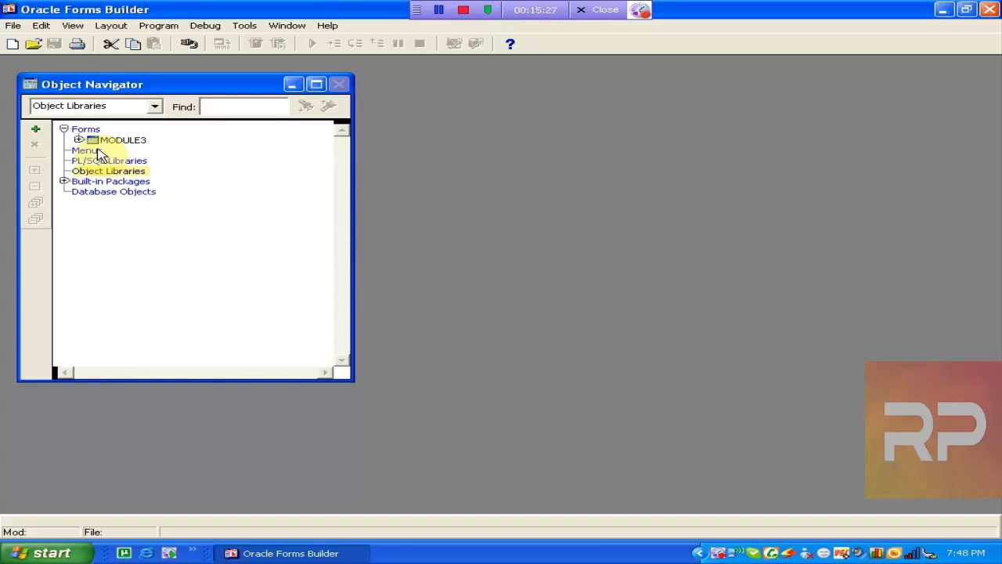
left_click(99, 145)
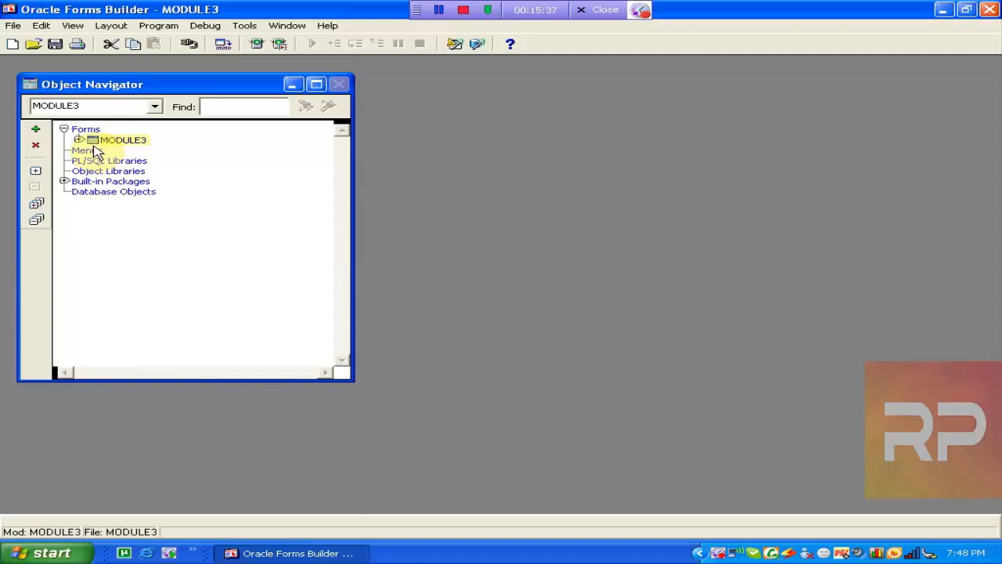
left_click(88, 151)
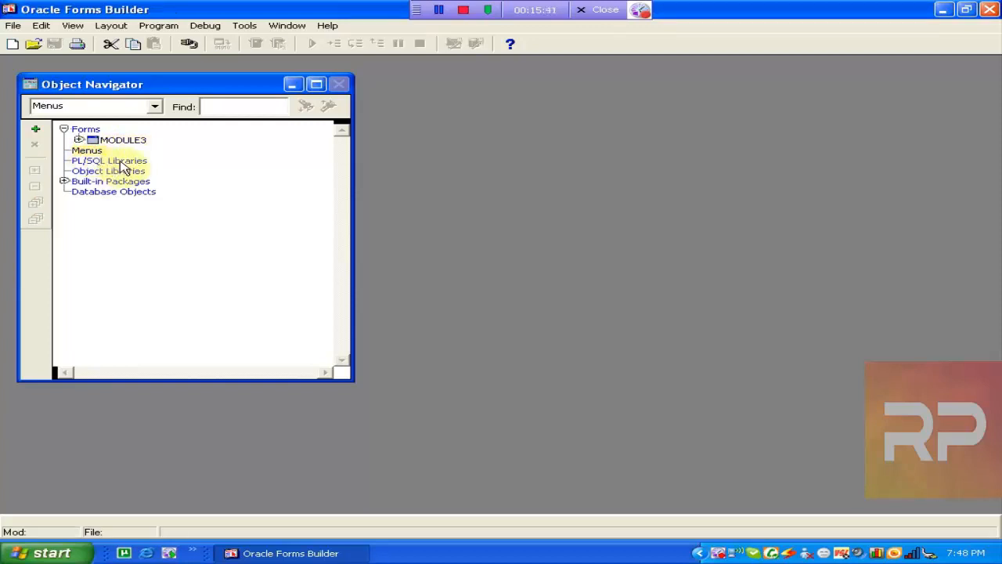
left_click(119, 165)
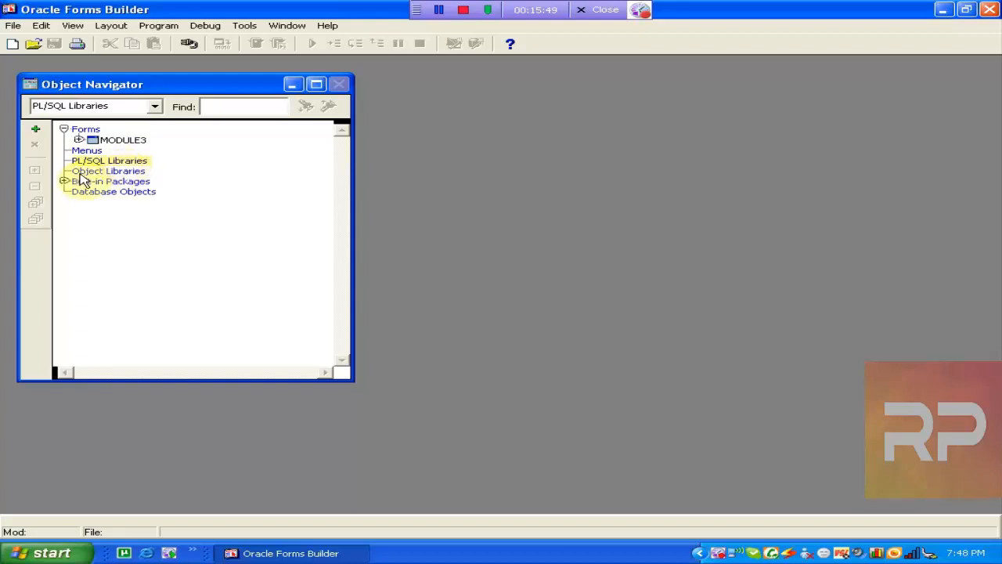
left_click(107, 173)
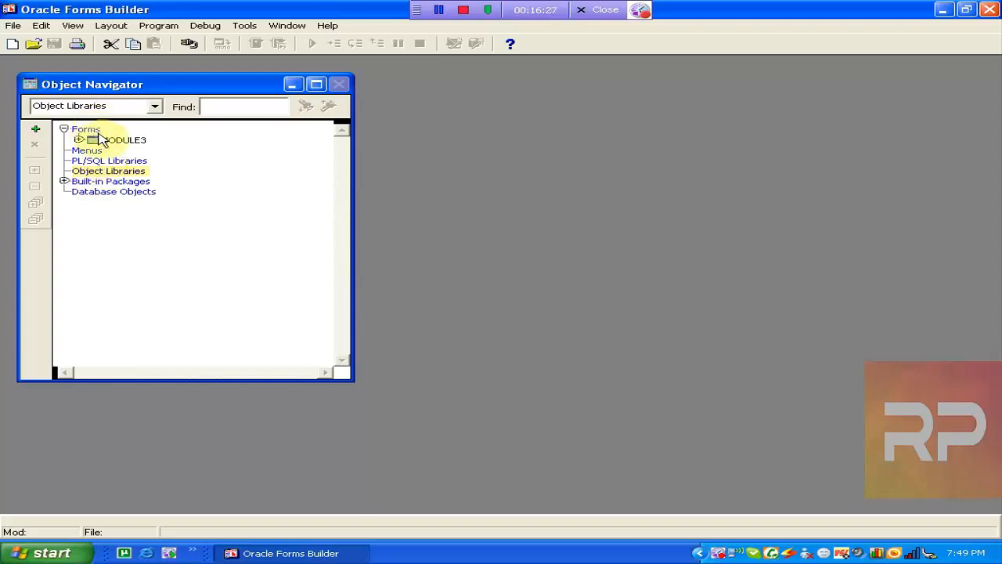
- Delete the MODULE3 form module from the Forms node
left_click(95, 141)
left_click(97, 150)
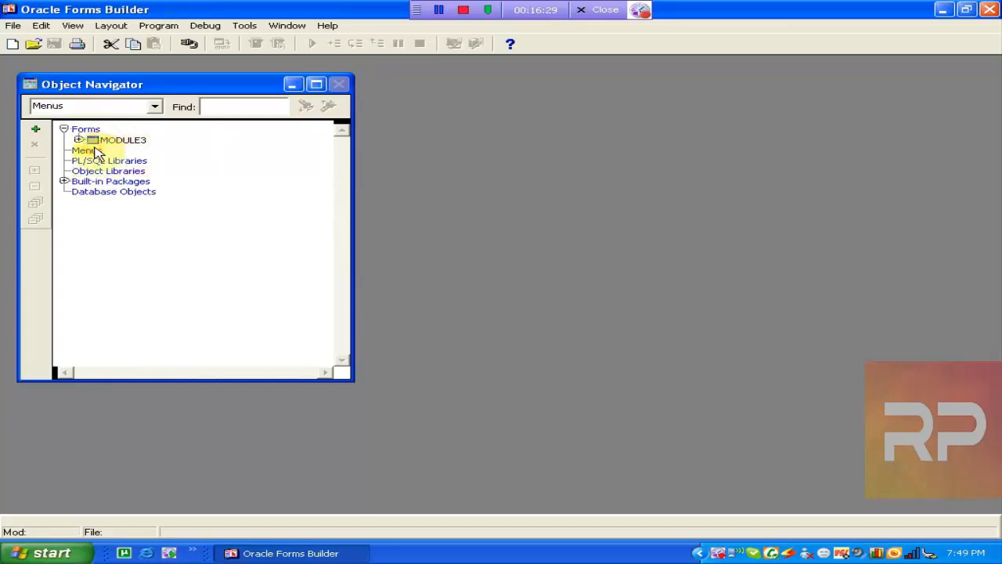
left_click(115, 161)
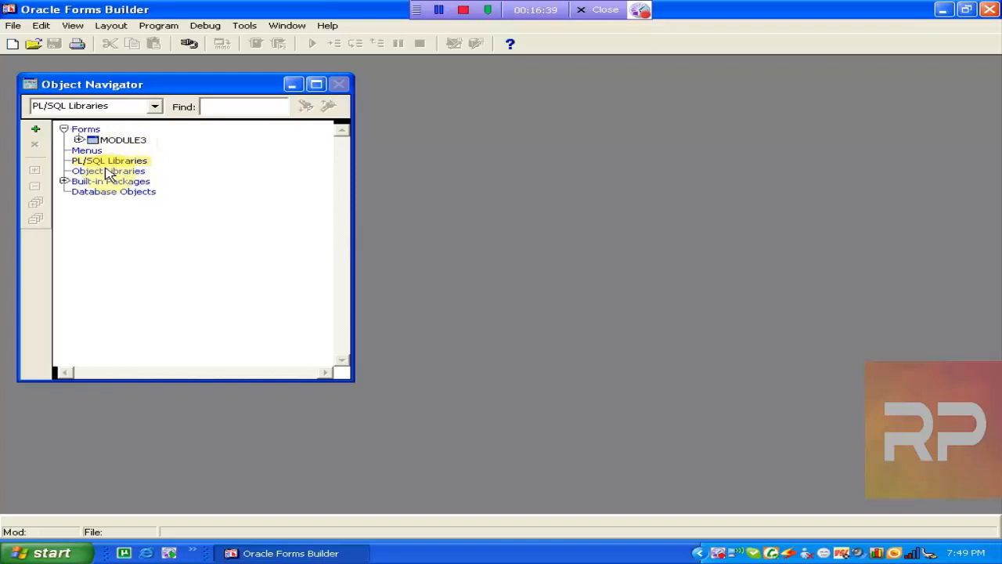
left_click(79, 141)
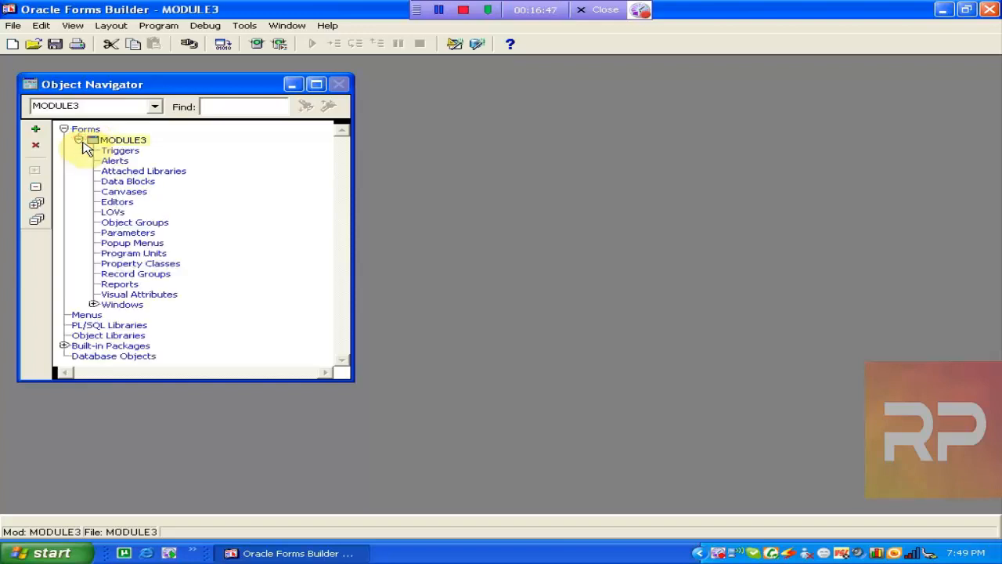
left_click(36, 145)
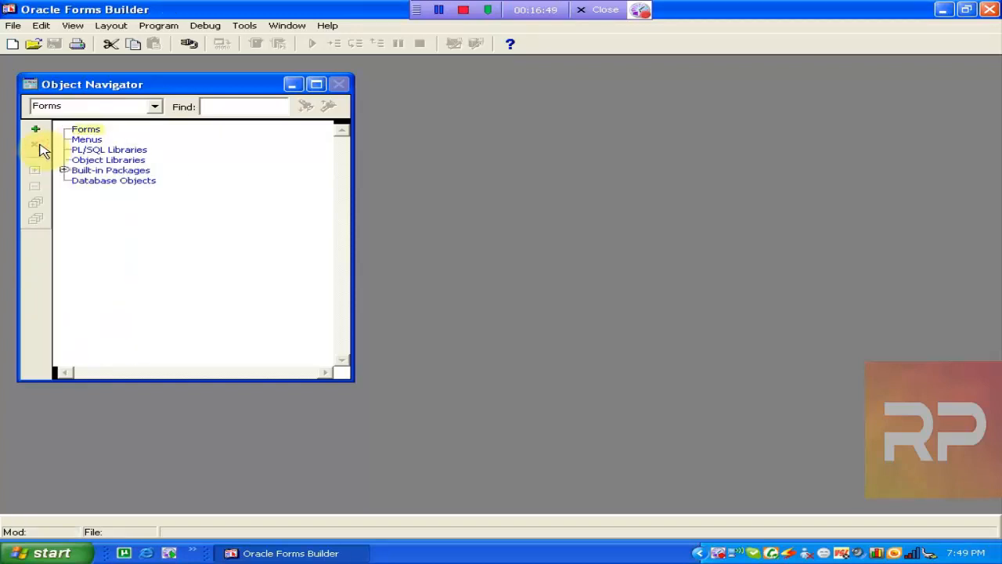
- Create three new form modules under the Forms node
left_click(37, 131)
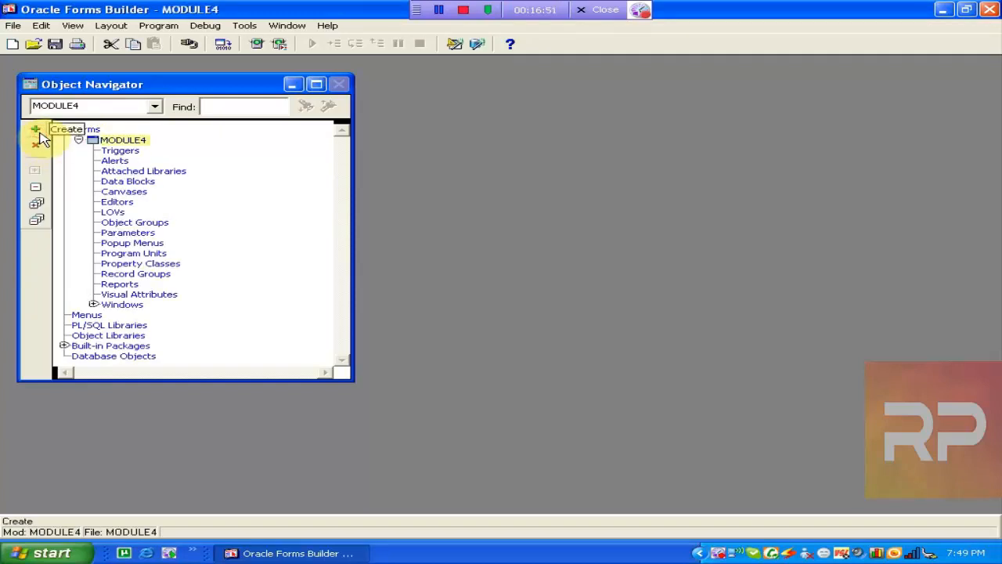
left_click(37, 132)
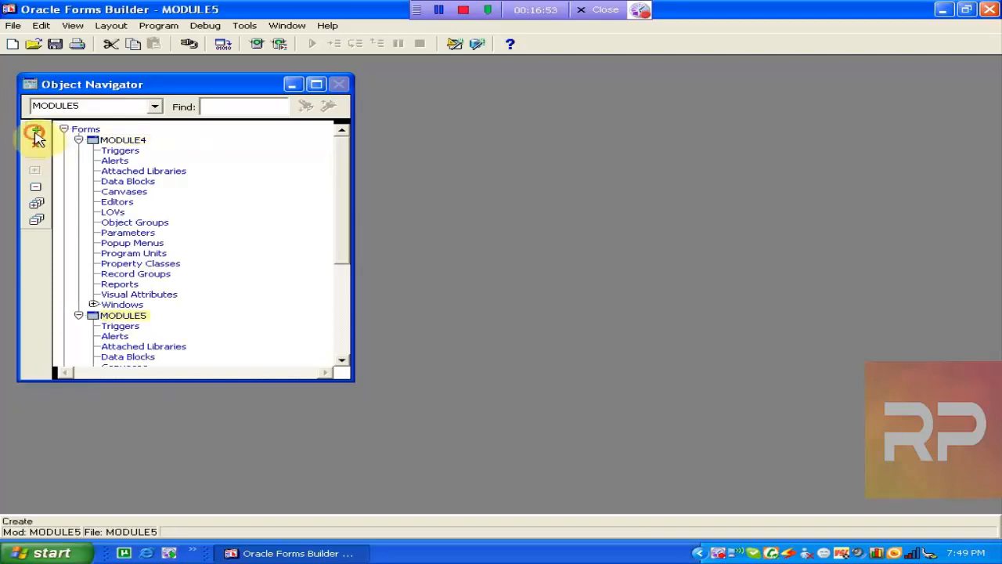
left_click(36, 131)
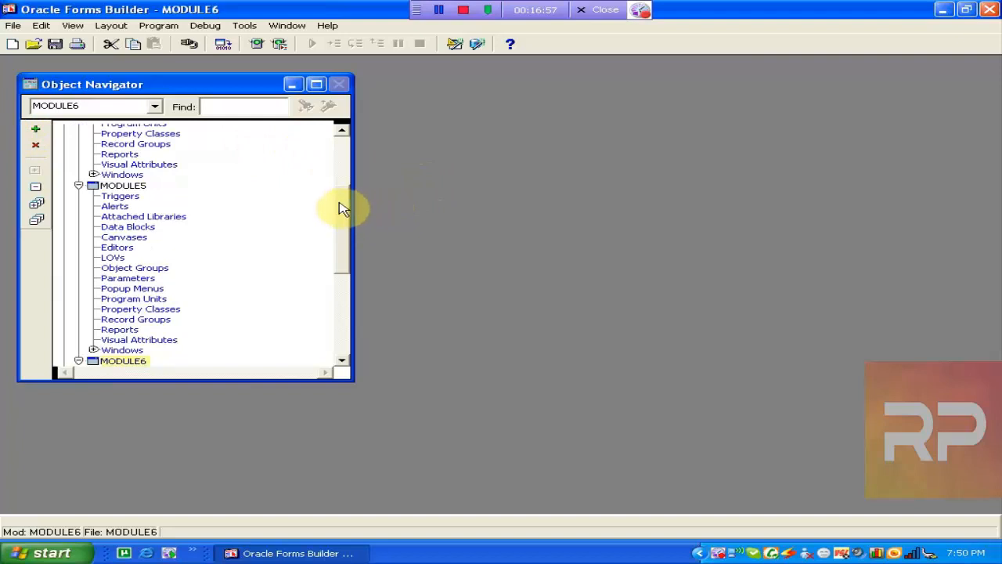
- Collapse the MODULE4, MODULE5 and MODULE6 form modules so only their names are listed
left_click_drag(341, 208, 340, 148)
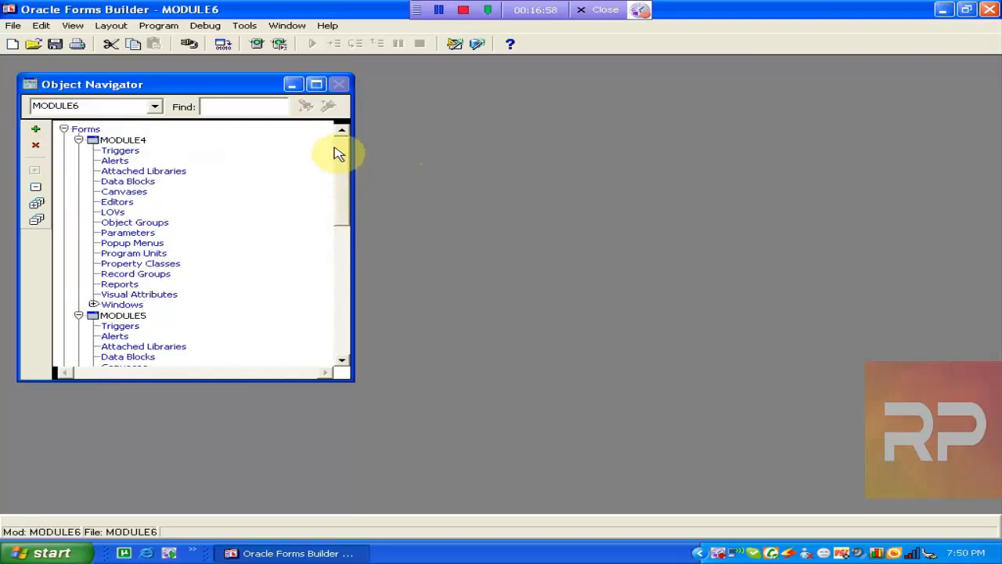
left_click(78, 139)
left_click(78, 139)
left_click(78, 150)
left_click(79, 151)
left_click(77, 163)
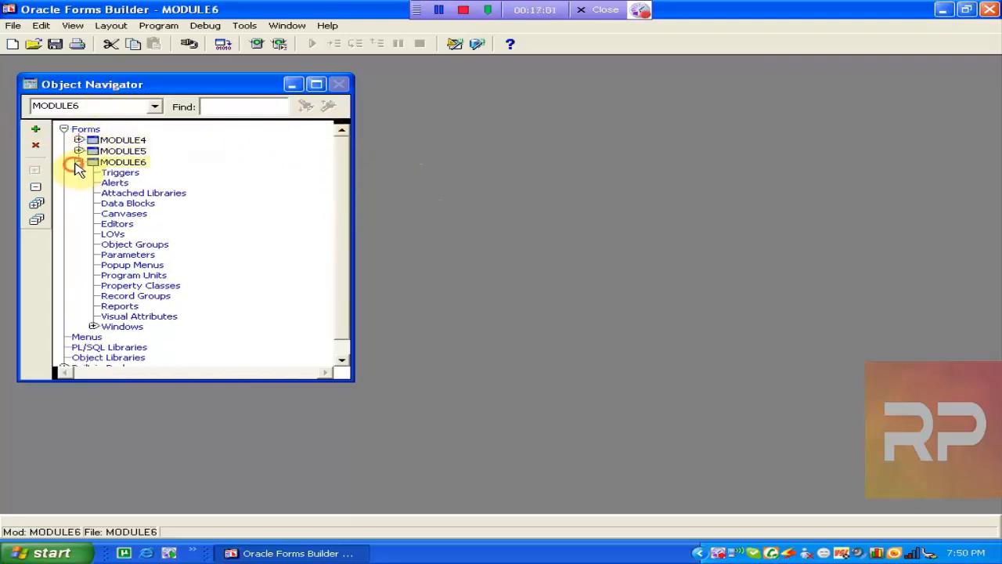
left_click(79, 162)
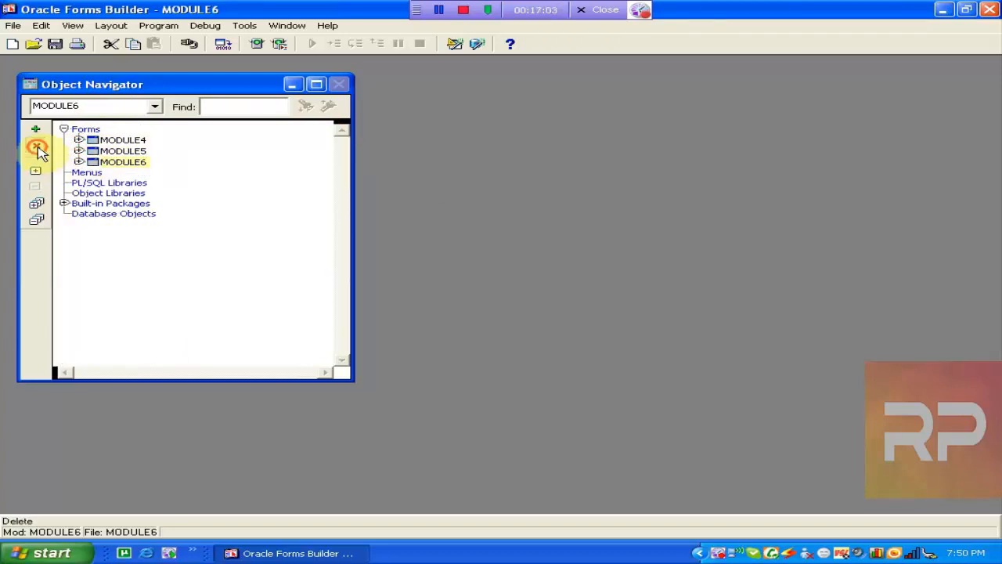
- Delete the MODULE6, MODULE5 and MODULE4 form modules
left_click(36, 148)
left_click(36, 147)
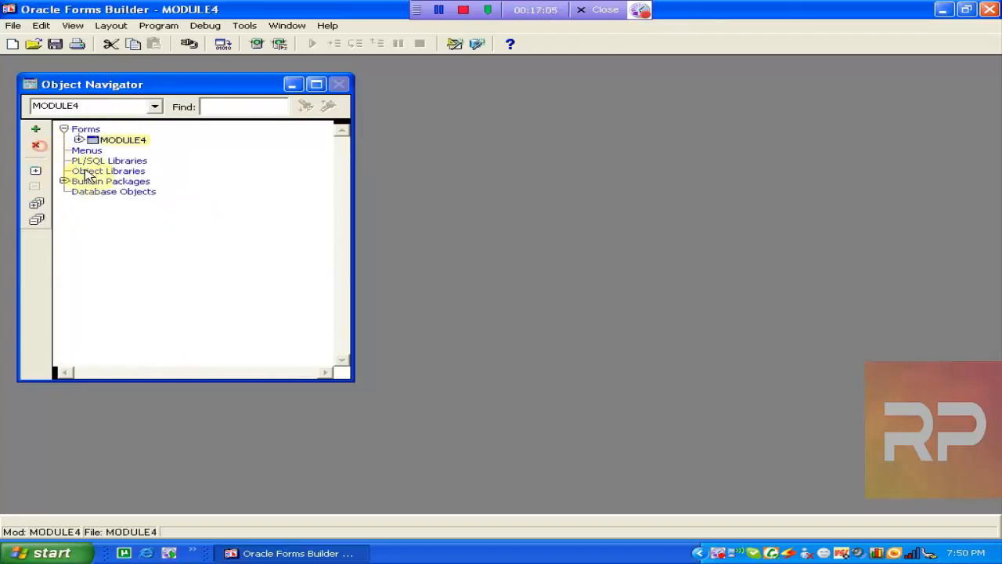
left_click(36, 146)
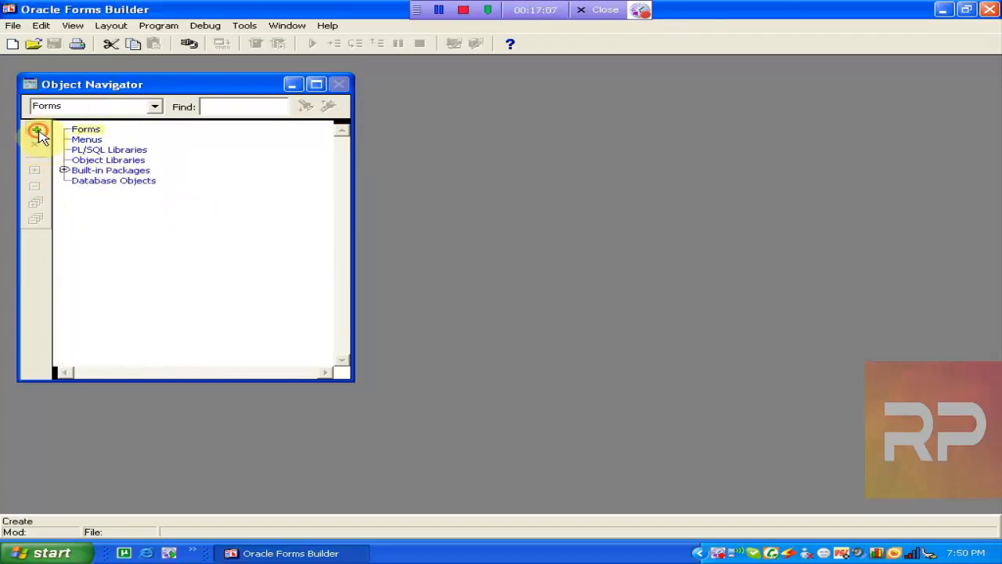
- Create one new form module under the empty Forms node and look over the available wizards and editors
left_click(36, 130)
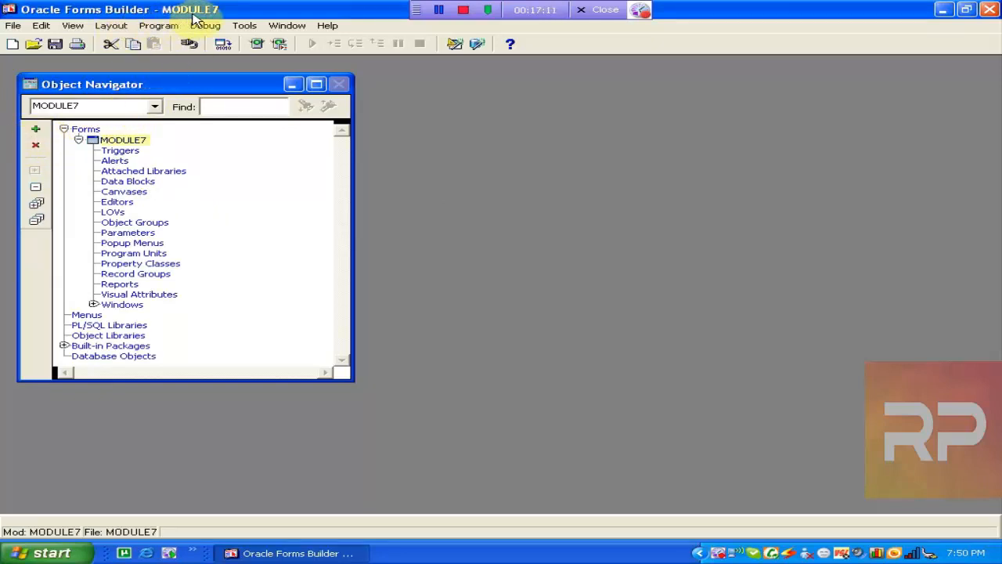
left_click(246, 26)
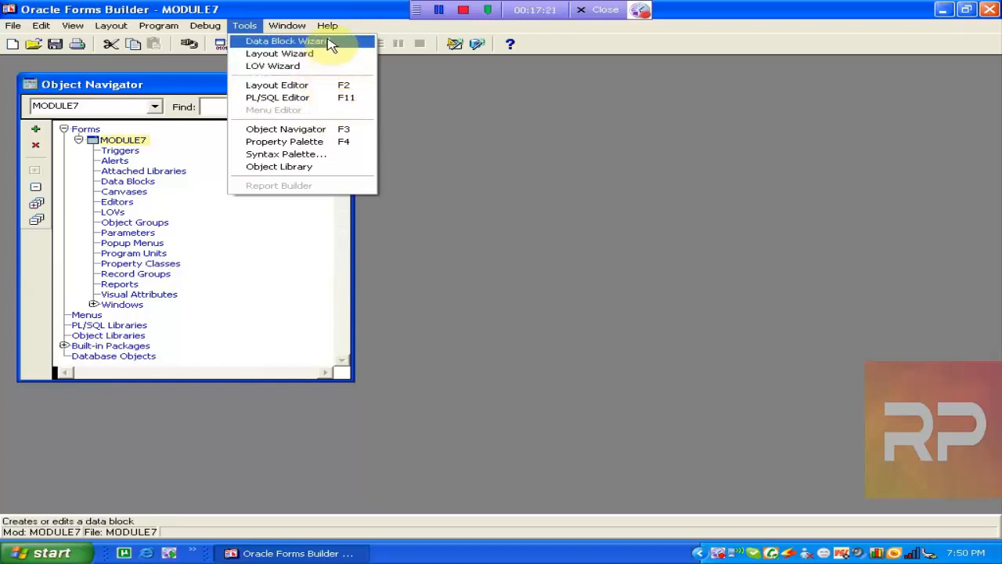
left_click(537, 42)
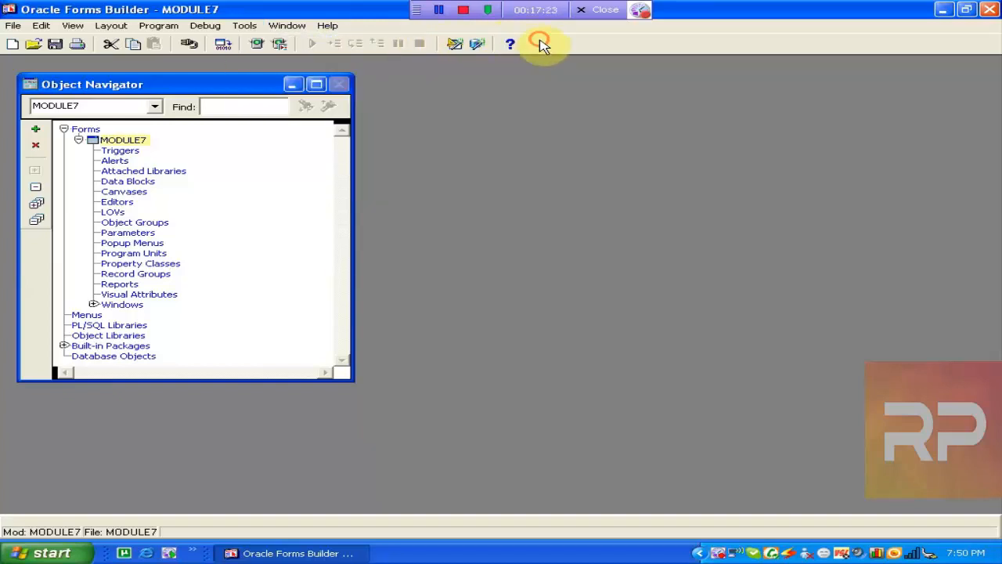
- Enable the Welcome Dialog option in the wizard preferences and save the preferences
left_click(39, 28)
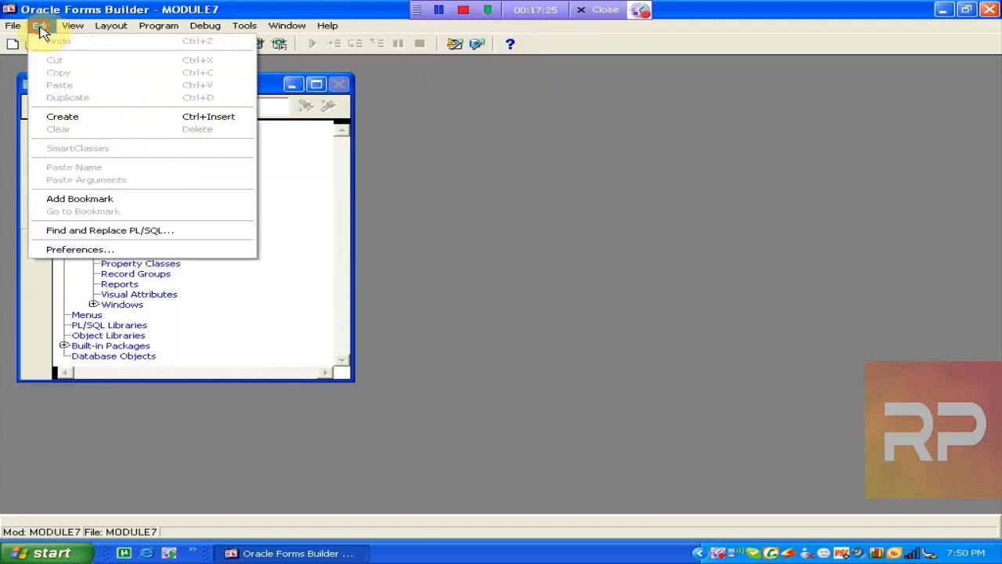
left_click(61, 251)
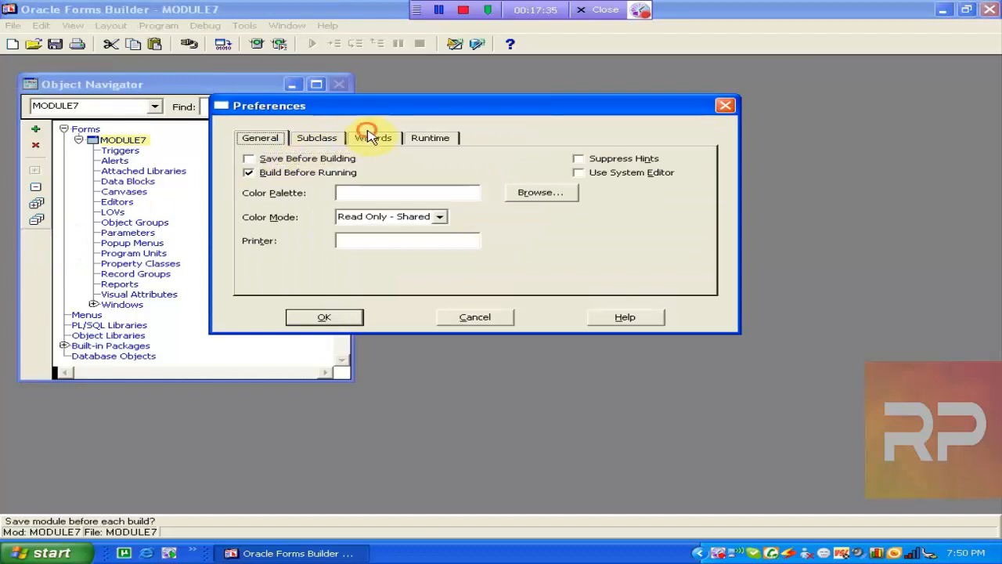
left_click(370, 138)
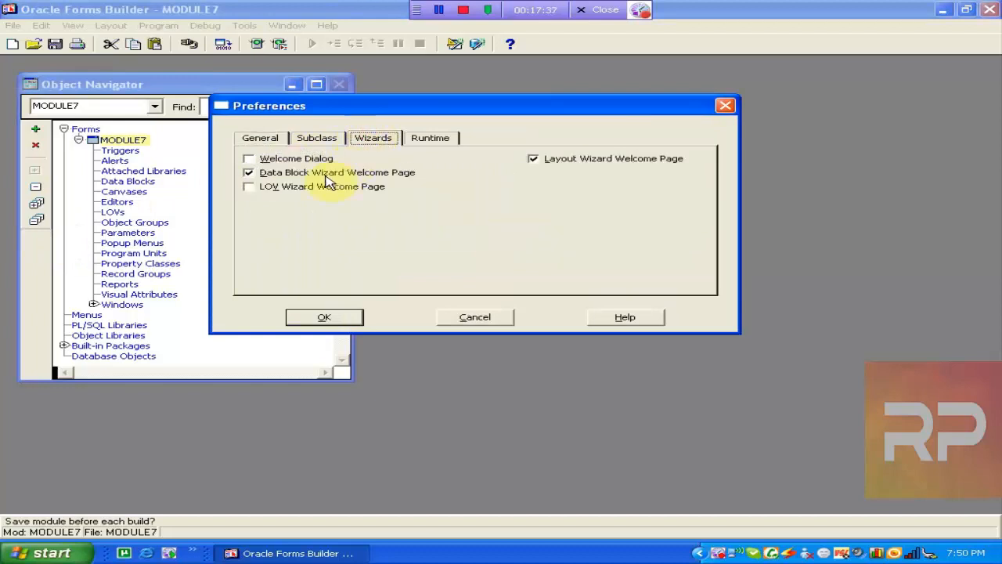
left_click(249, 172)
left_click(256, 162)
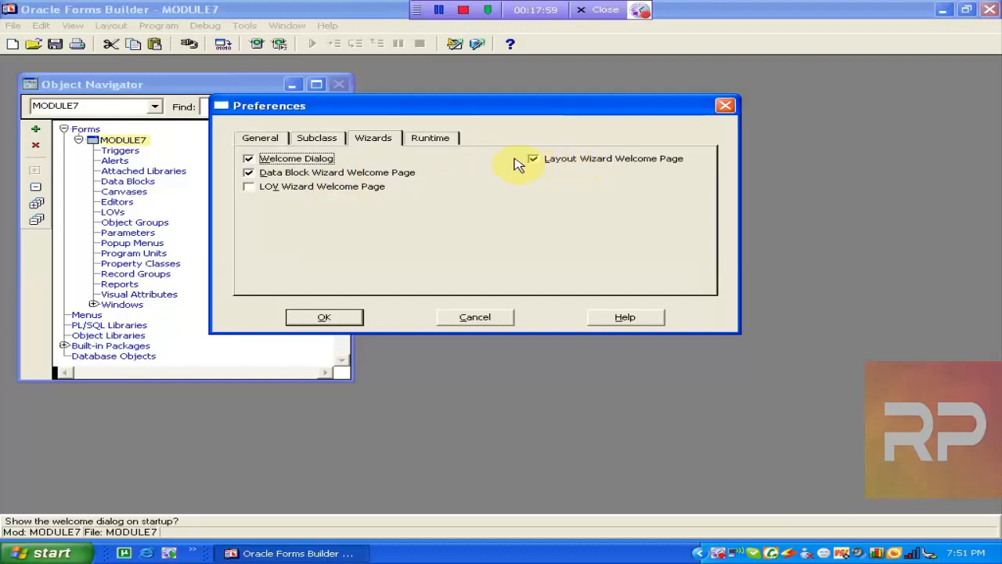
left_click(327, 316)
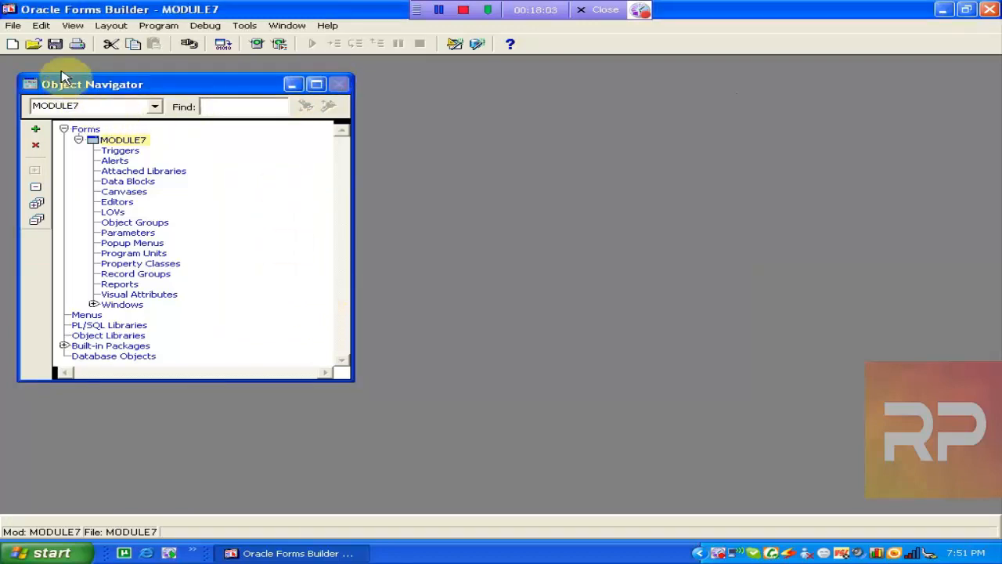
- Reopen the preferences and check the welcome page settings for the wizards
left_click(41, 25)
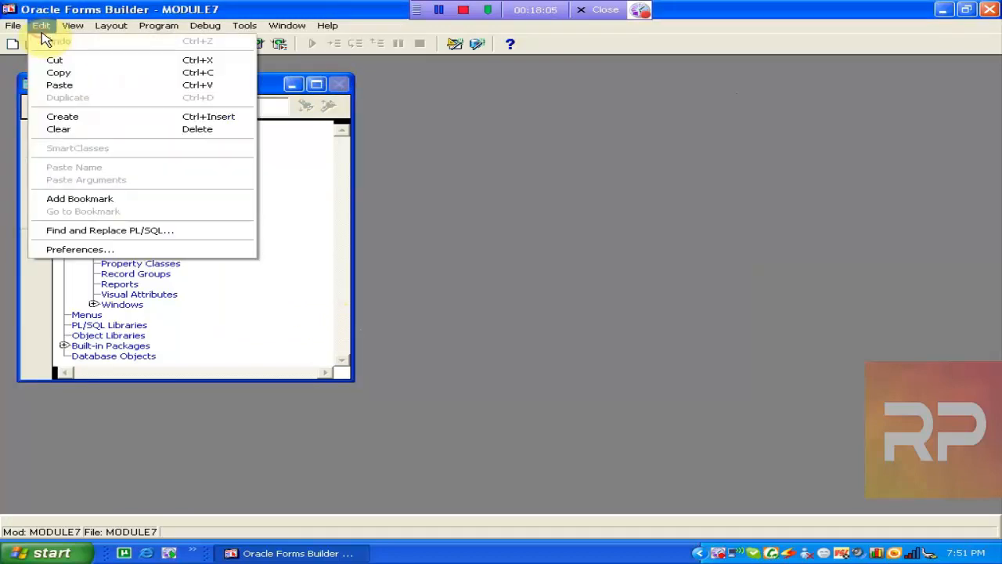
left_click(94, 252)
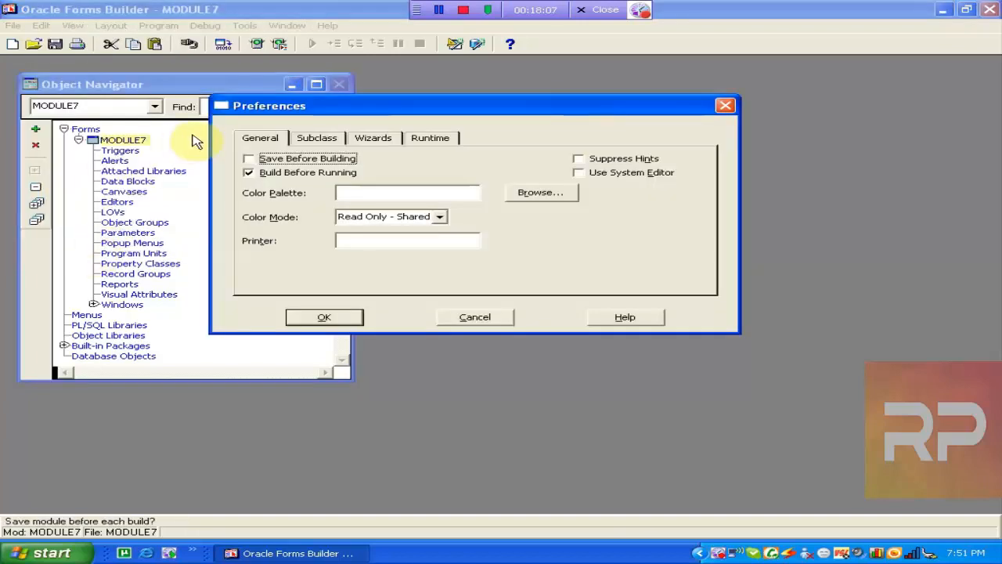
left_click(374, 138)
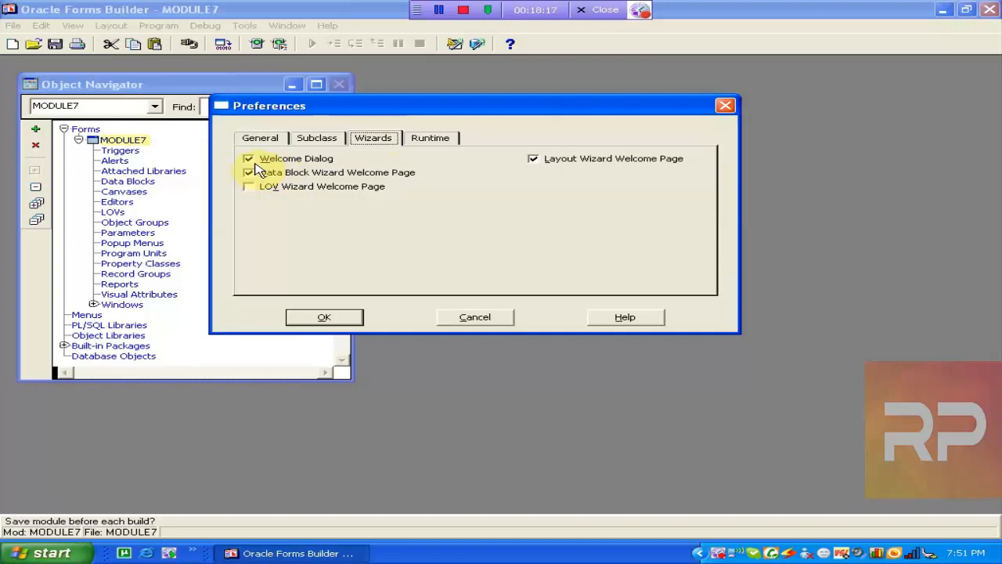
left_click(324, 317)
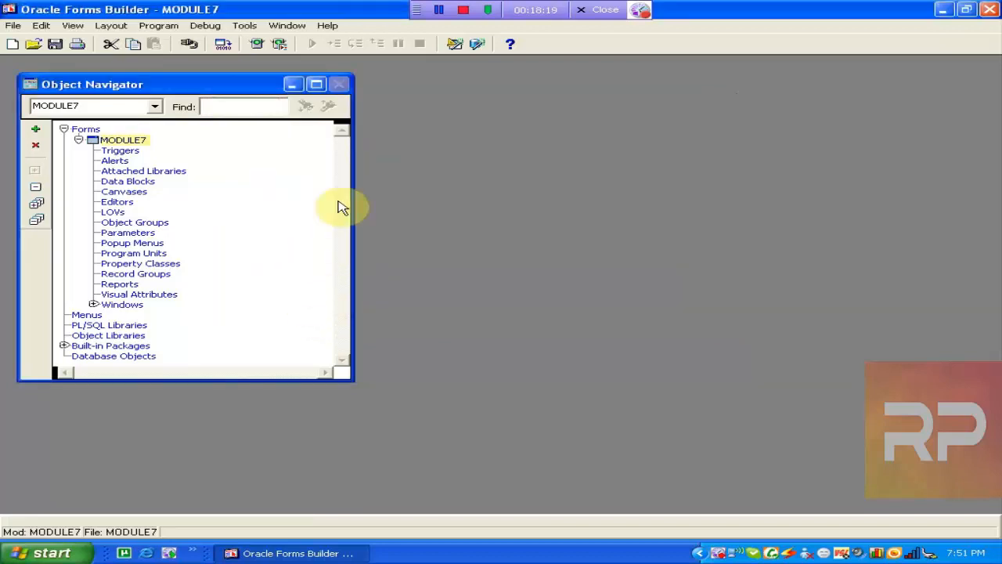
- Close Forms Builder and open the C:\OraDev folder in Windows Explorer, displayed in Details view
left_click(990, 9)
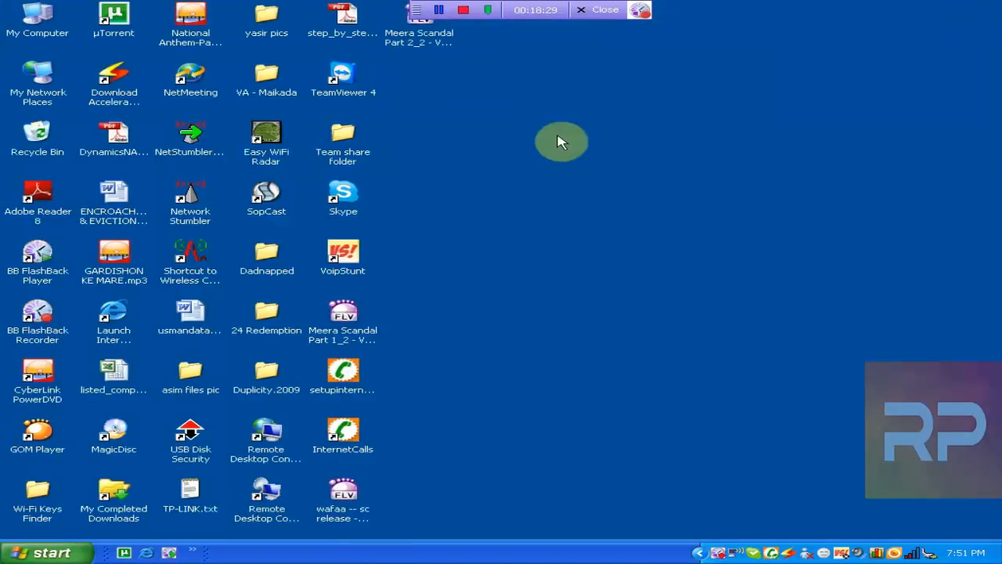
double_click(36, 16)
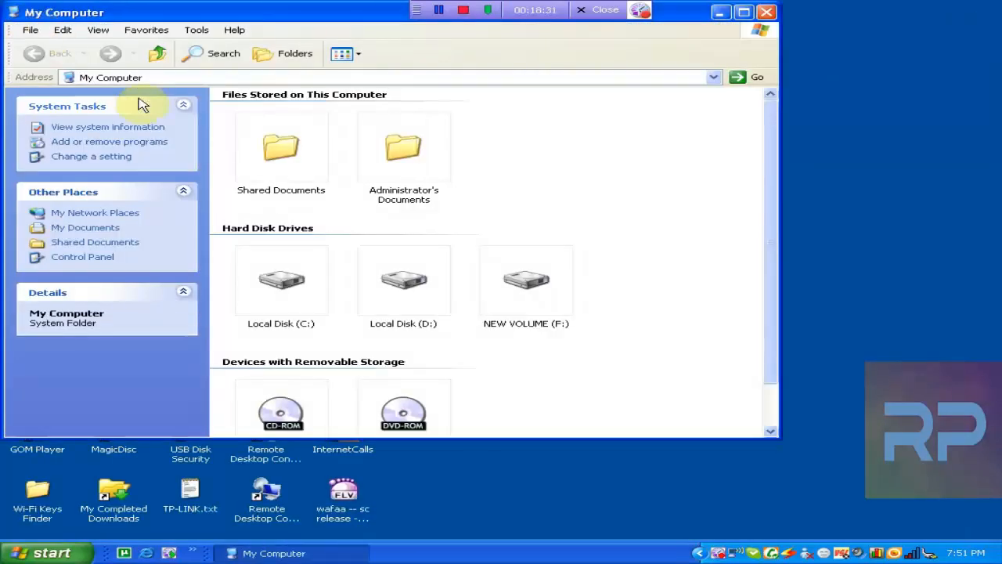
double_click(310, 276)
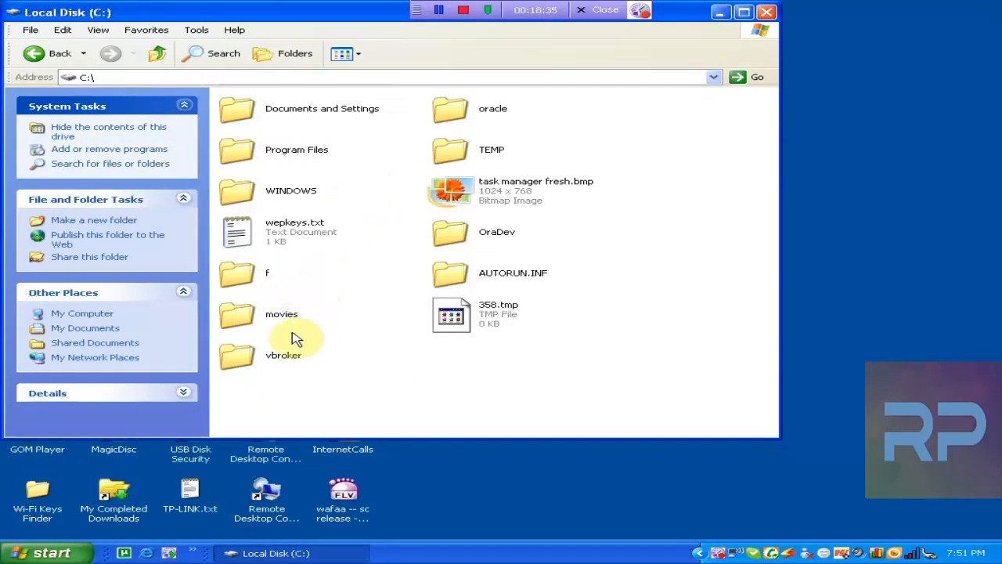
double_click(462, 241)
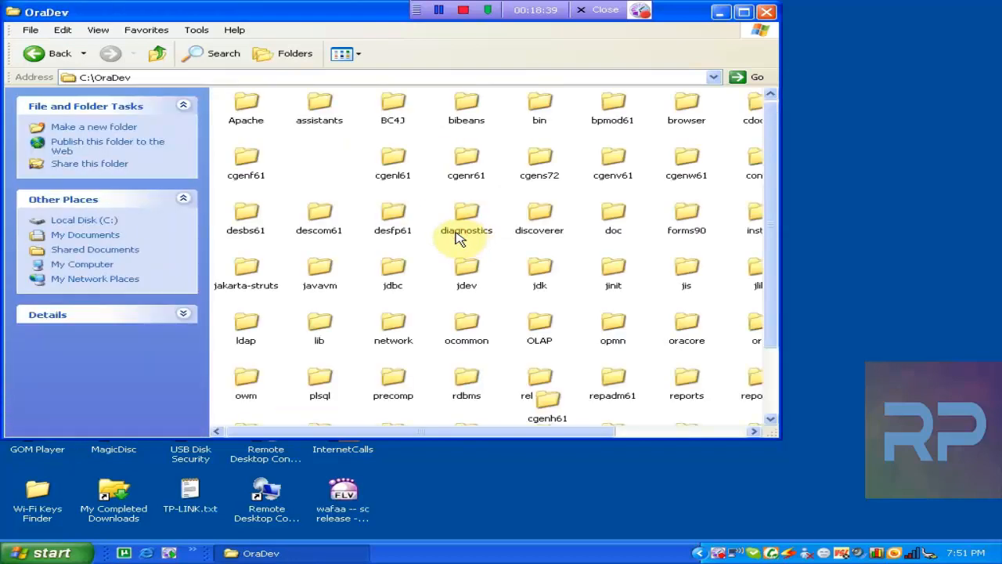
left_click(343, 53)
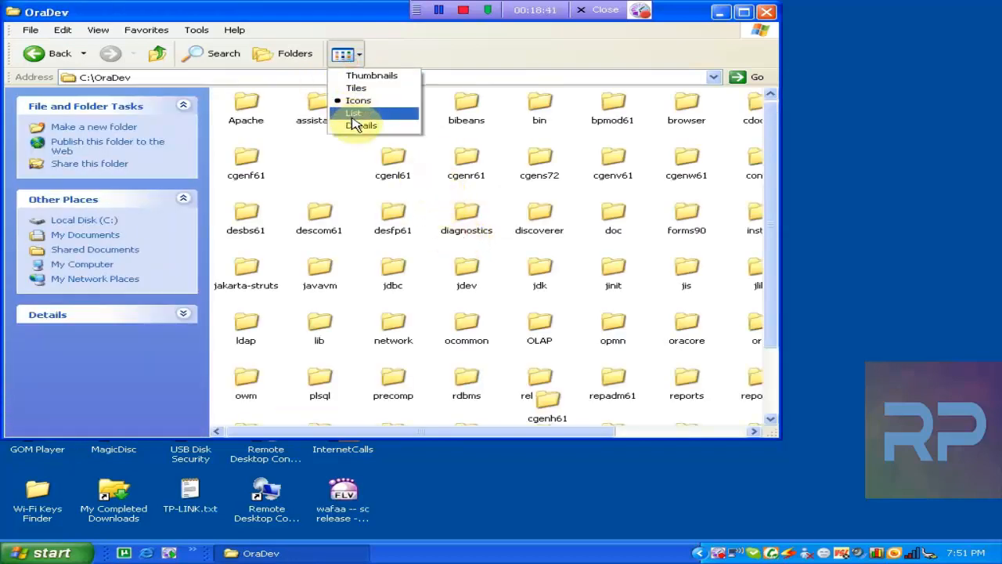
left_click(352, 122)
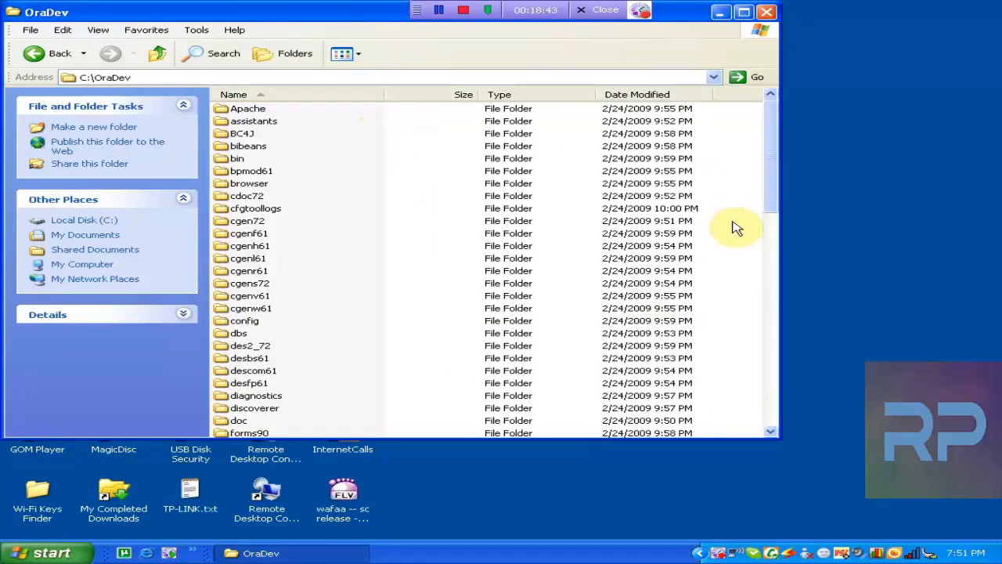
- Open cagprefs.ora from the OraDev folder in Notepad and search it for "welcom"
left_click_drag(772, 201, 756, 427)
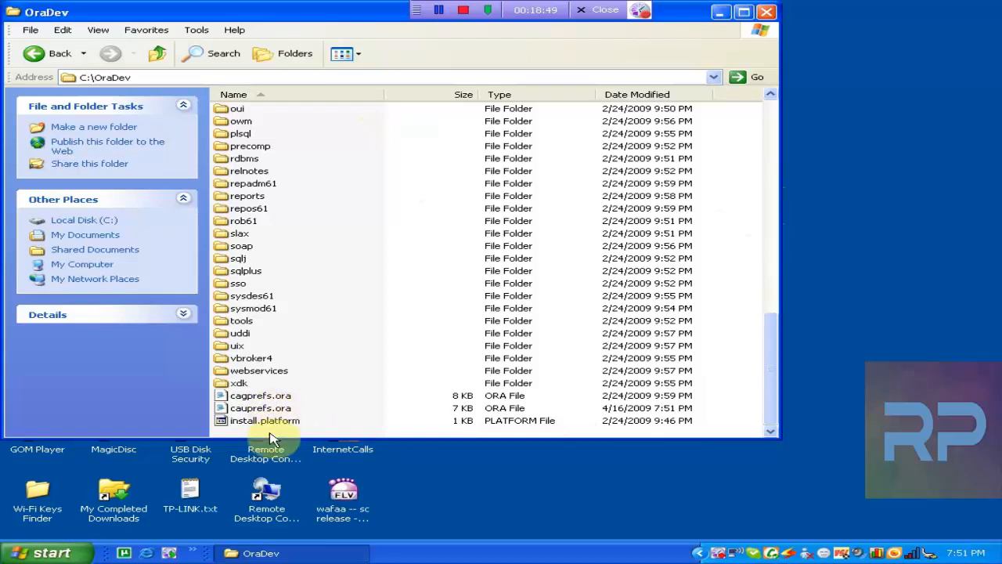
double_click(258, 396)
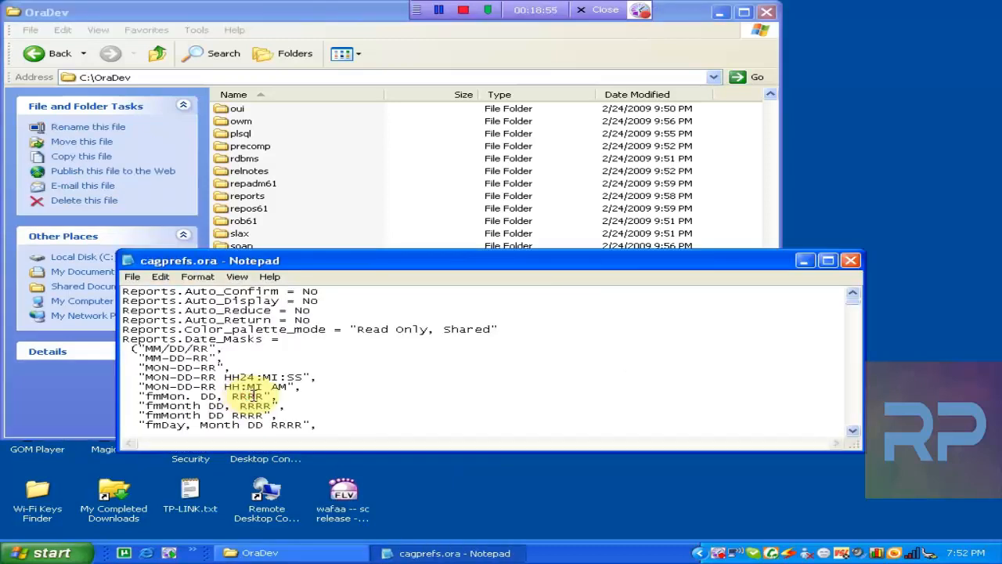
key("ctrl+f")
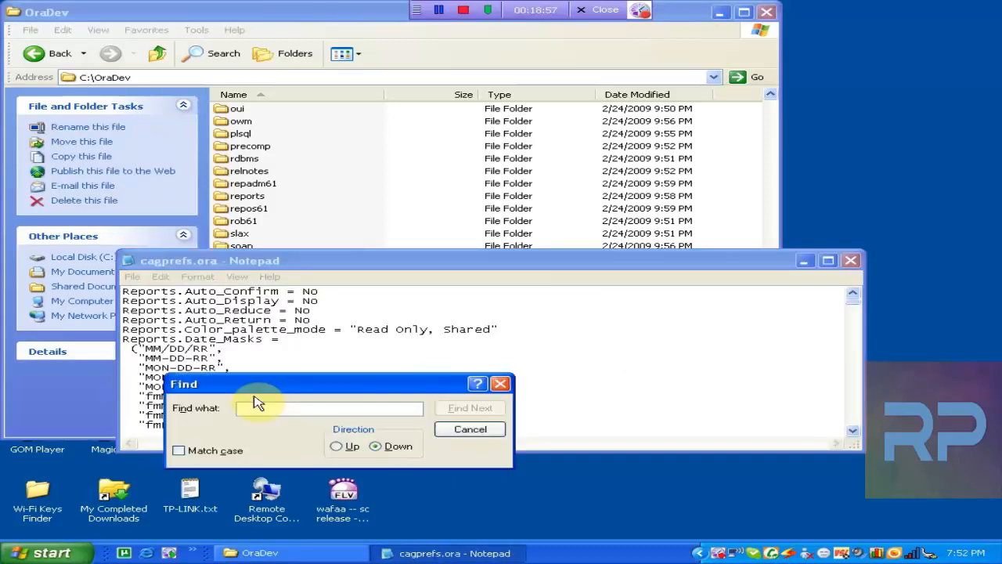
type("wel")
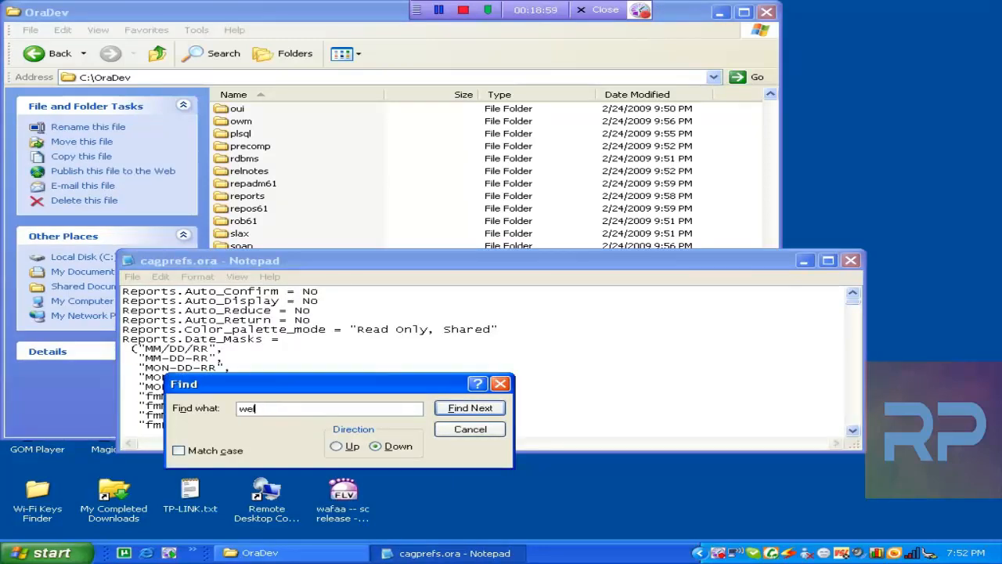
type("com")
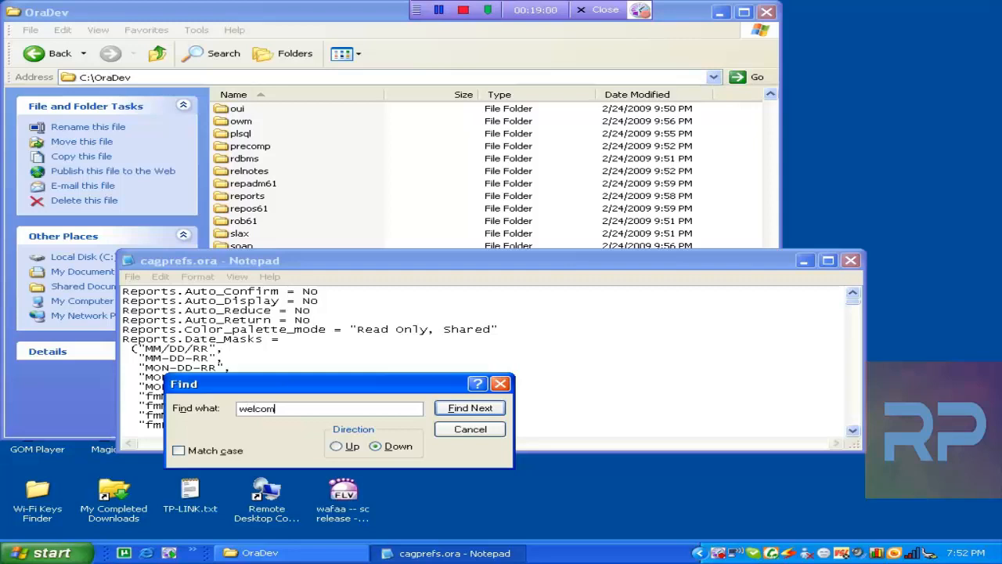
left_click(439, 405)
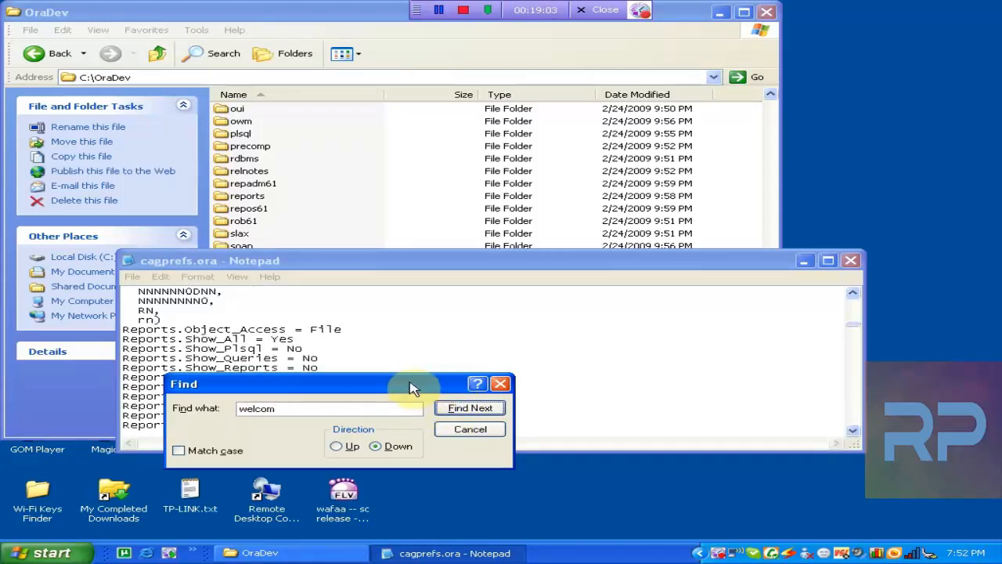
- Go through the remaining "welcom" matches in cagprefs.ora until the search is exhausted, and close the file
left_click_drag(409, 382, 542, 315)
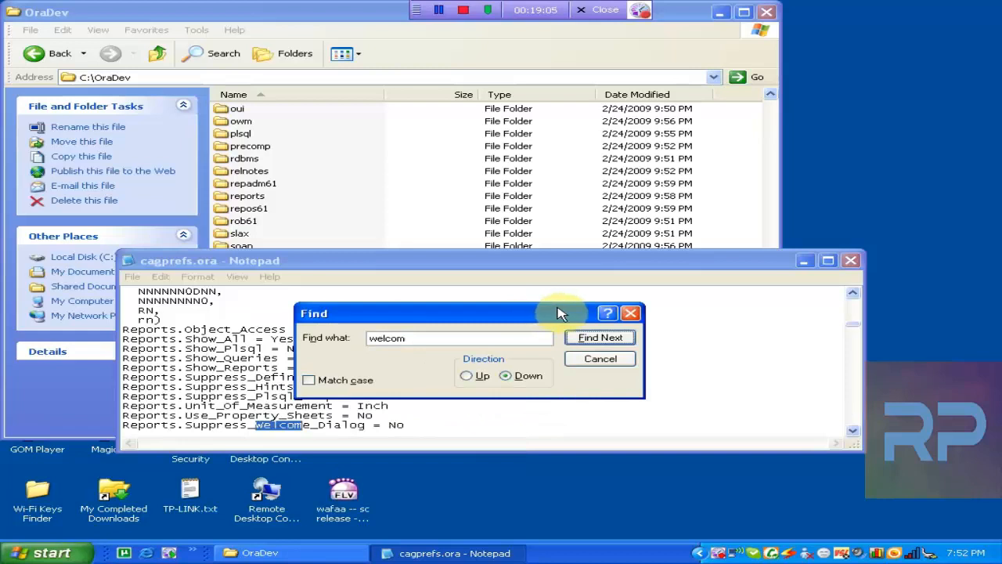
left_click(581, 337)
left_click(580, 337)
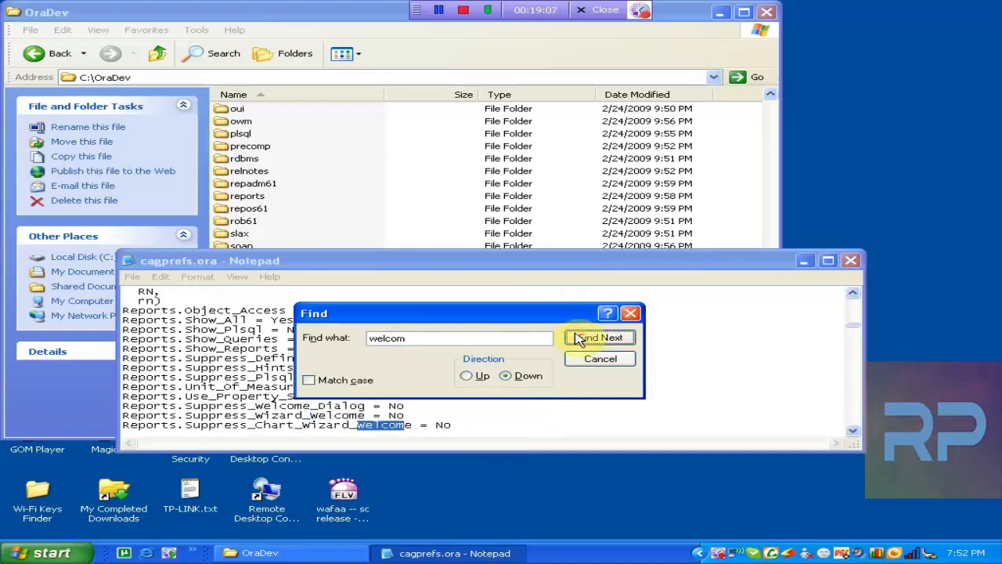
left_click(579, 338)
left_click(579, 337)
left_click(505, 321)
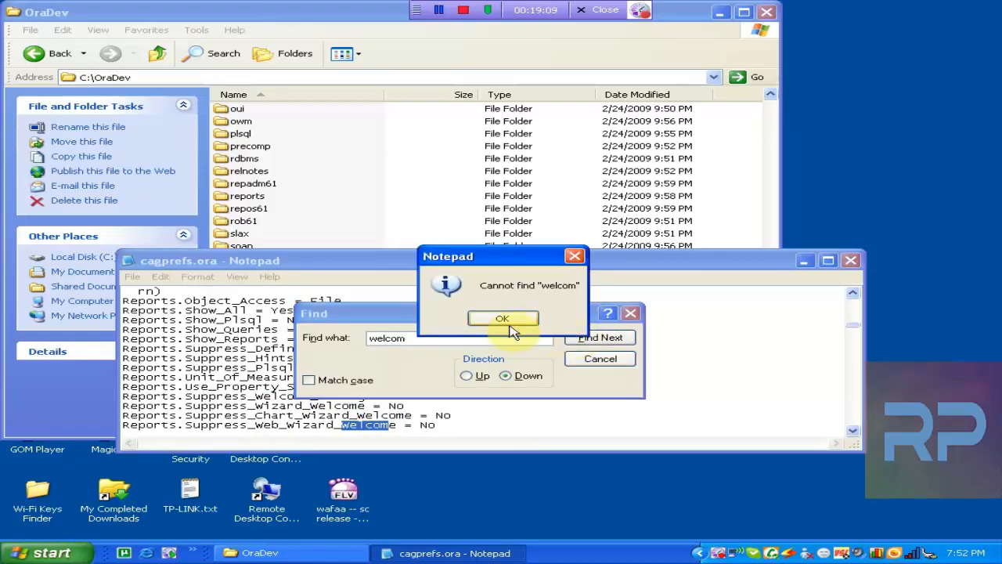
left_click(600, 368)
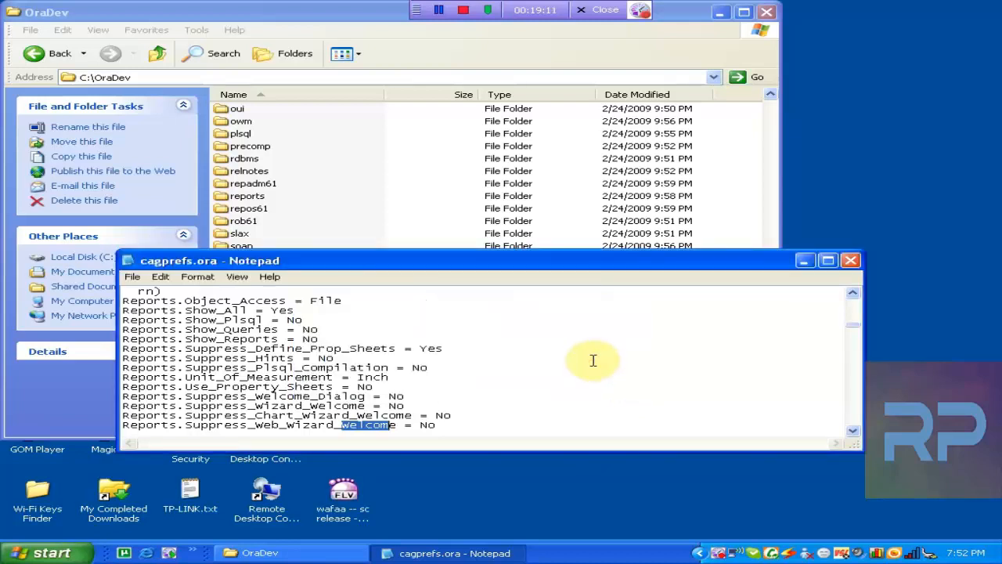
left_click(850, 262)
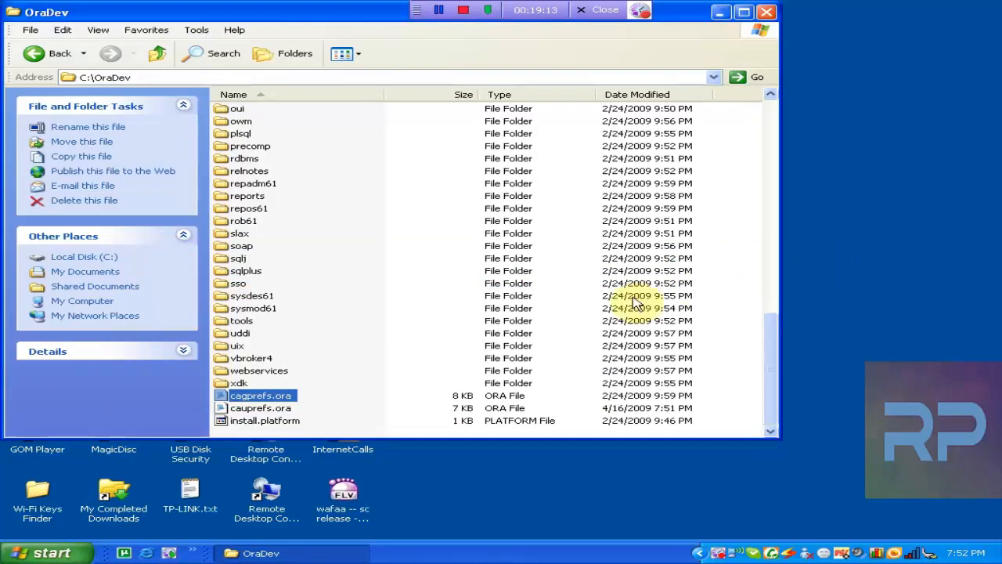
- Open cauprefs.ora in a maximized Notepad window and examine the Forms preference entries at its beginning
double_click(249, 408)
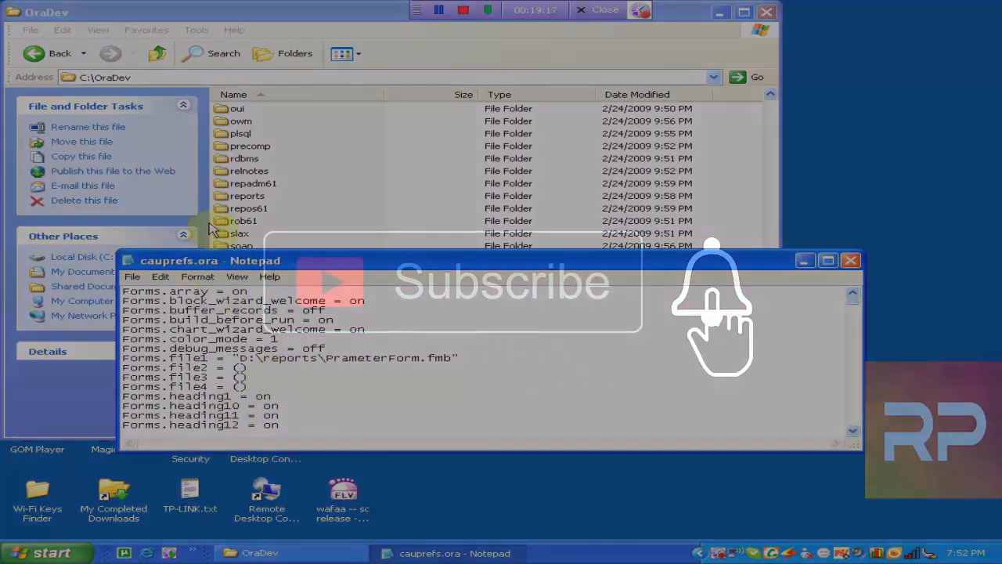
double_click(262, 260)
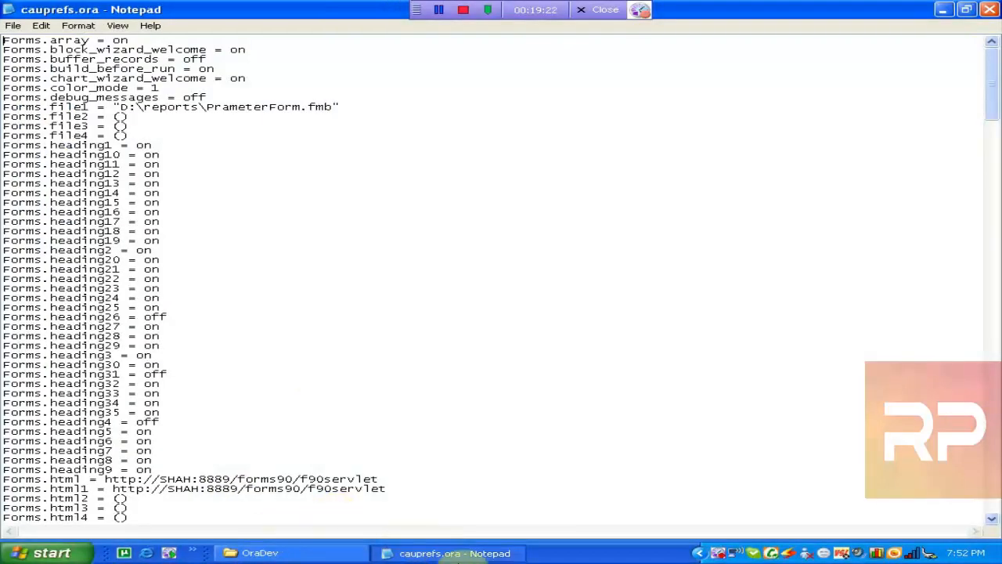
left_click(454, 553)
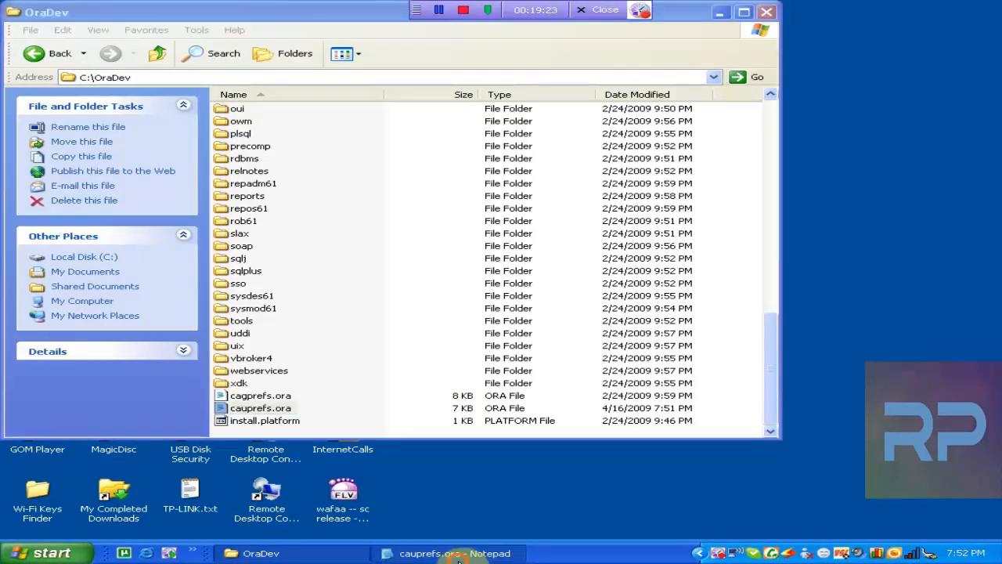
left_click(454, 553)
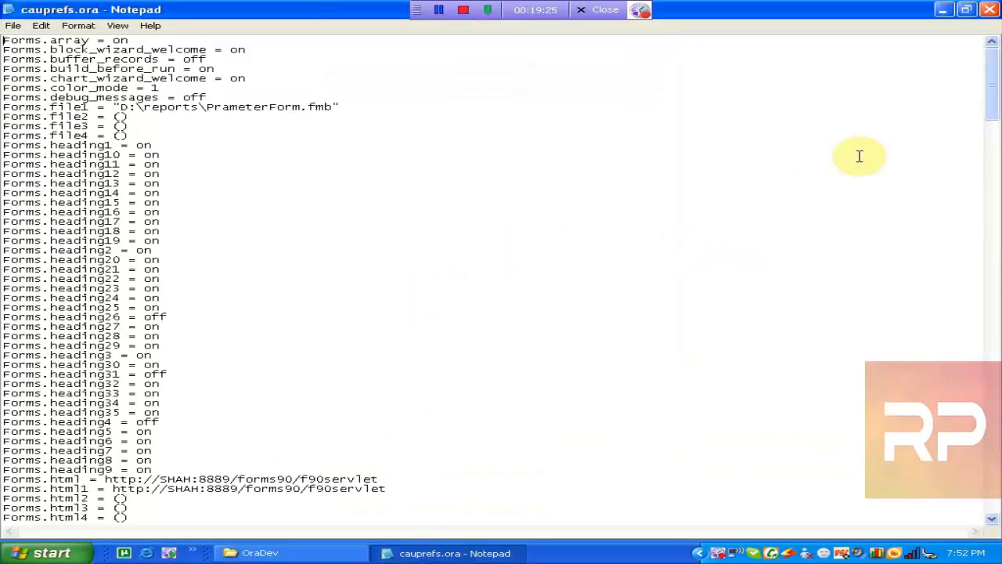
mouse_move(991, 87)
left_mouse_down()
mouse_move(991, 269)
mouse_move(989, 76)
left_mouse_up()
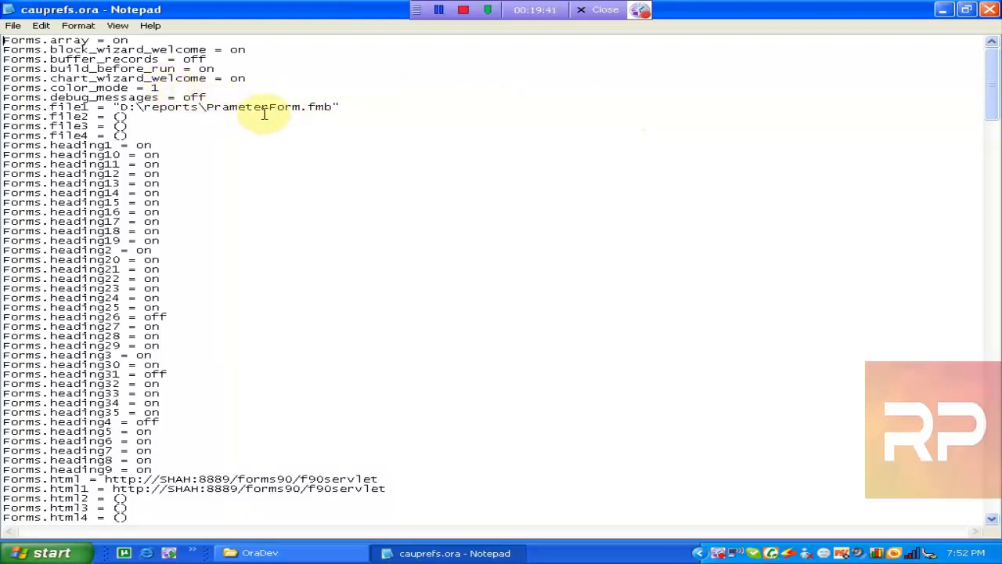
left_click_drag(994, 95, 995, 98)
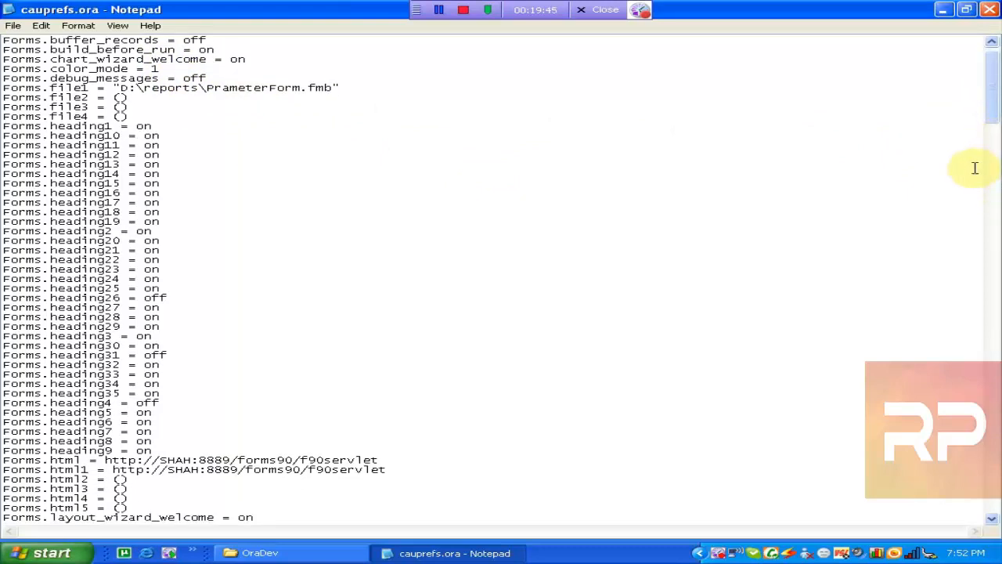
left_click_drag(991, 112, 994, 124)
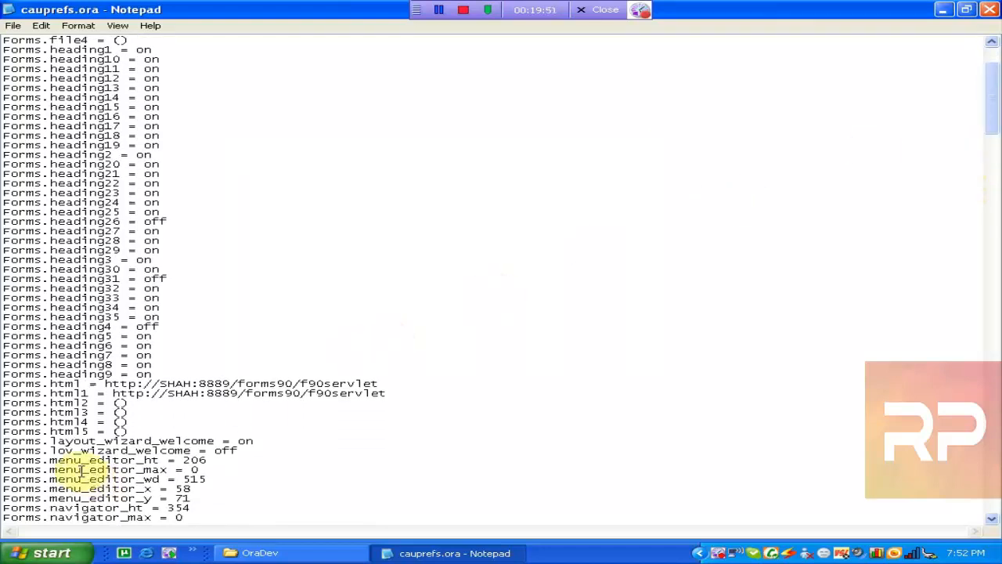
- Read on from the layout wizard welcome entry in cauprefs.ora to the Forms.welcome_dialog setting, and close the file
left_click(246, 443)
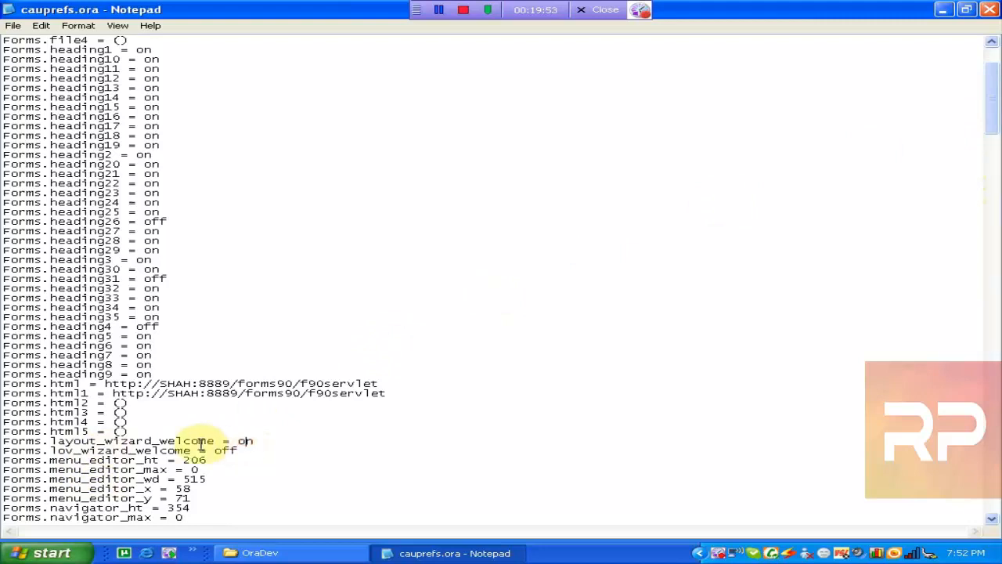
left_click(200, 444)
key("Down")
key("Down")
key("Down")
key("Down")
key("Down")
key("Down")
key("Down")
key("Down")
key("Down")
key("Down")
key("Down")
key("Down")
key("Down")
key("Down")
key("Down")
key("Down")
key("Down")
key("Down")
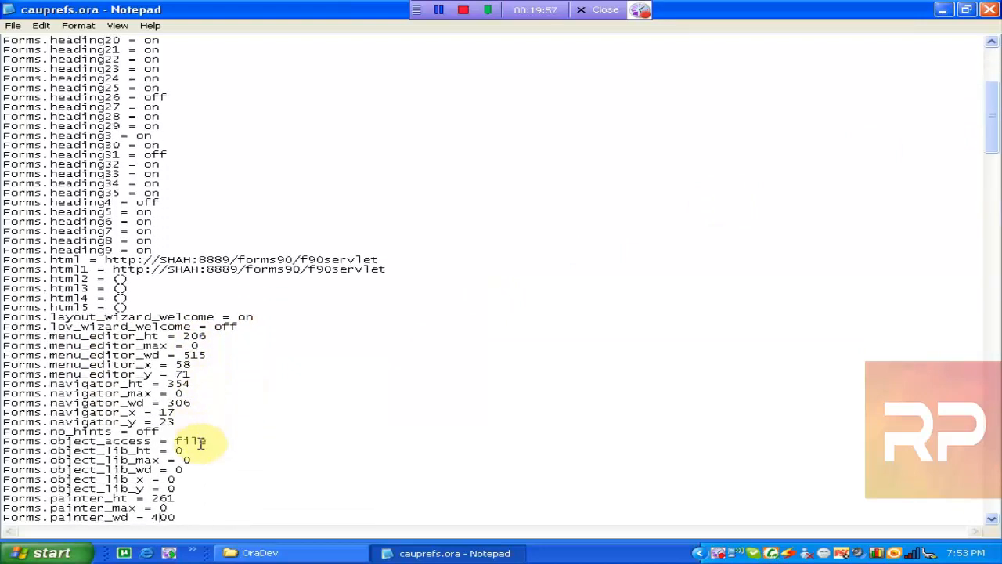
key("Down")
key("Down")
key("Down")
key("Down")
key("Down")
key("Down")
key("Down")
key("Down")
key("Down")
key("Down")
key("Down")
key("Down")
key("Down")
key("Down")
key("Down")
key("Down")
key("Down")
key("Down")
key("Down")
key("Down")
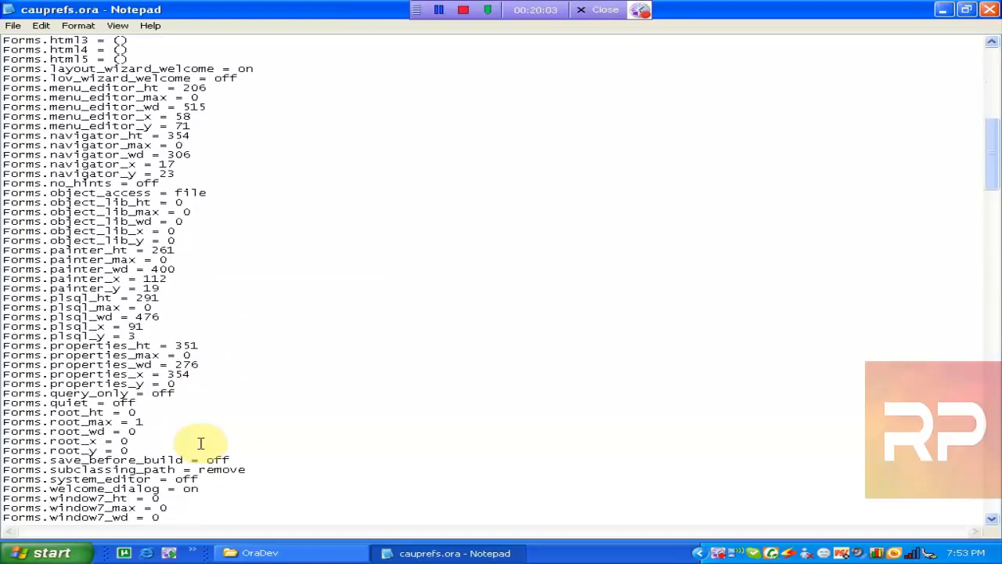
left_click(192, 490)
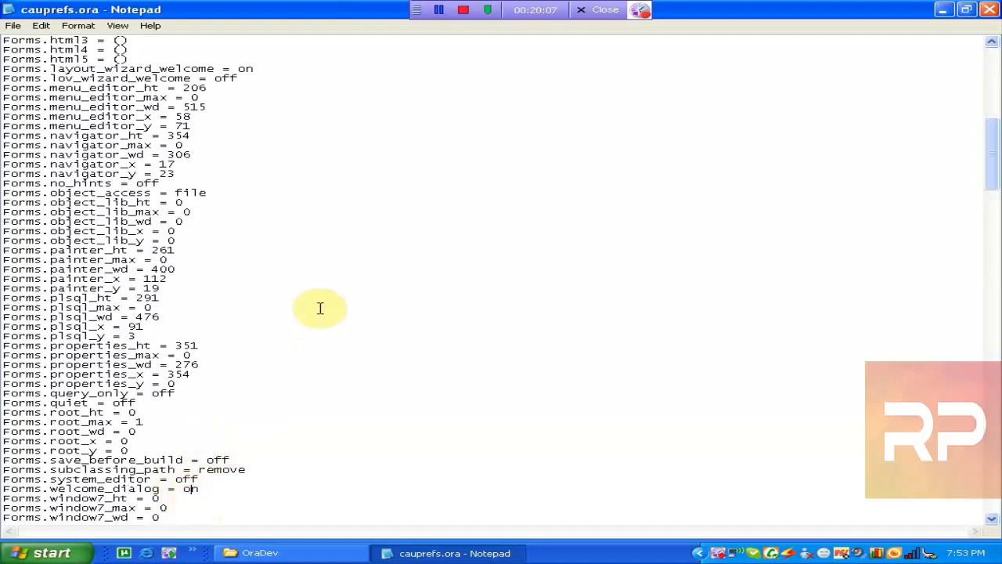
left_click(992, 11)
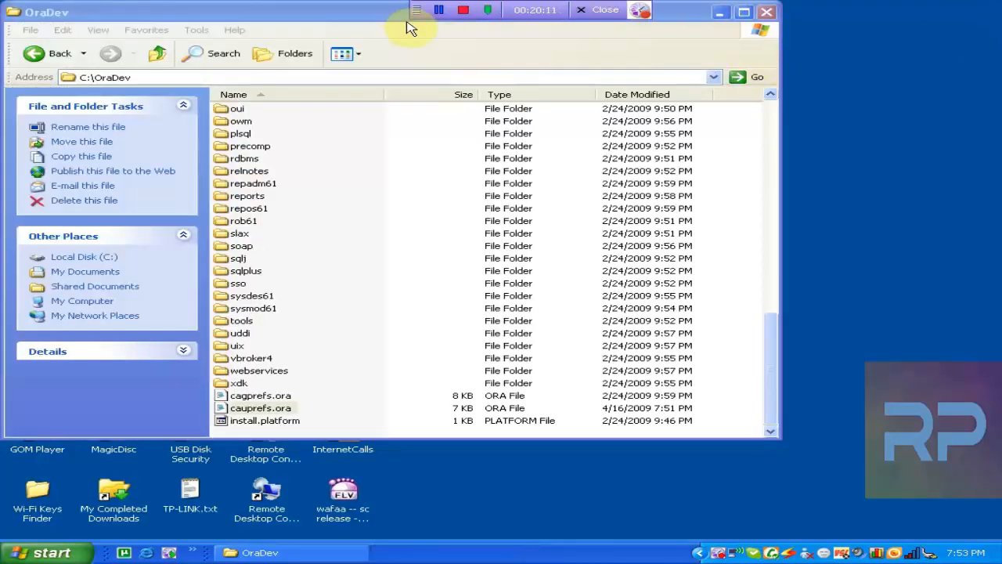
- Close the OraDev folder and launch Forms Builder from the OraDevHome Oracle Developer Suite's Forms Developer programs
left_click_drag(352, 13, 400, 58)
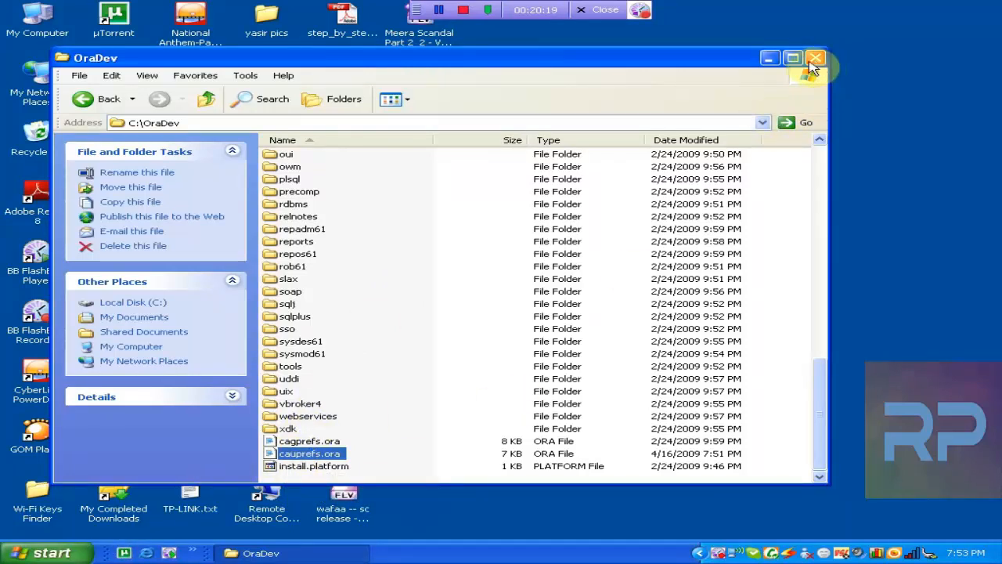
left_click(816, 58)
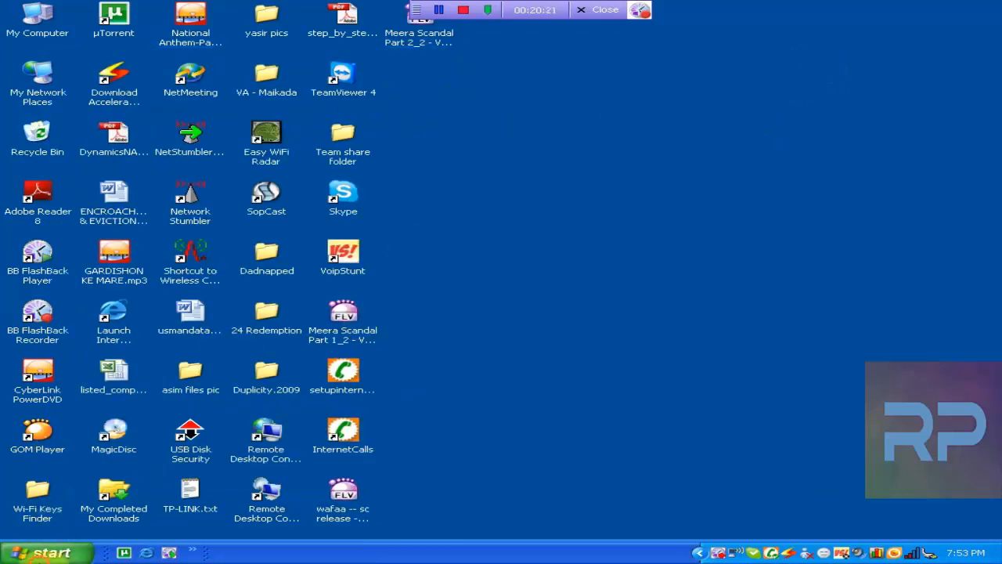
left_click(43, 553)
mouse_move(139, 501)
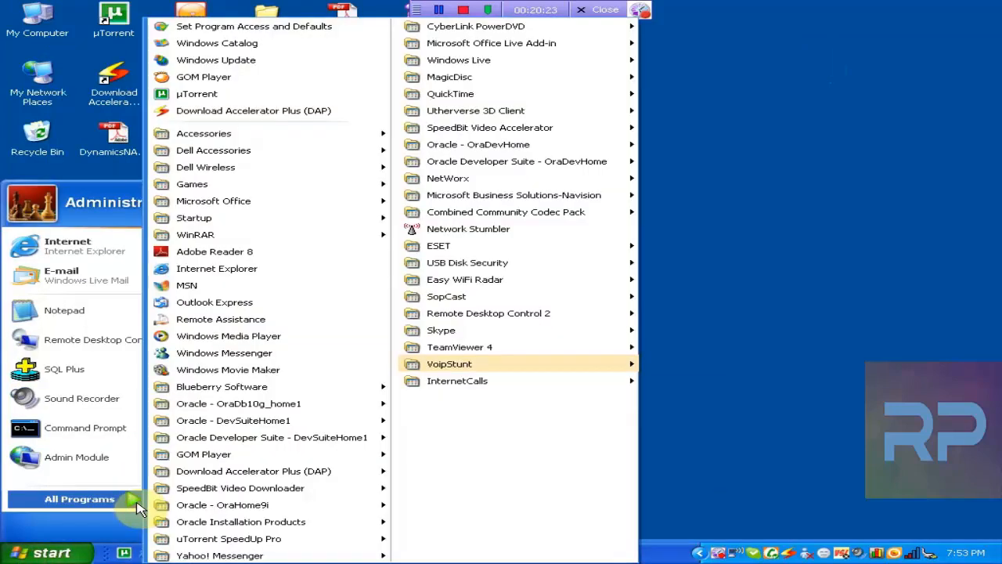
mouse_move(386, 407)
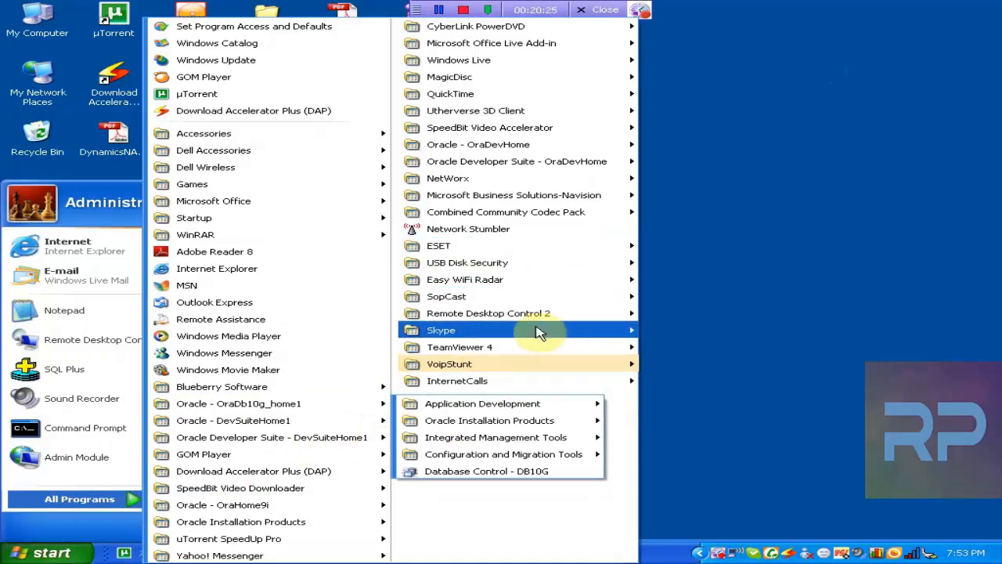
mouse_move(523, 153)
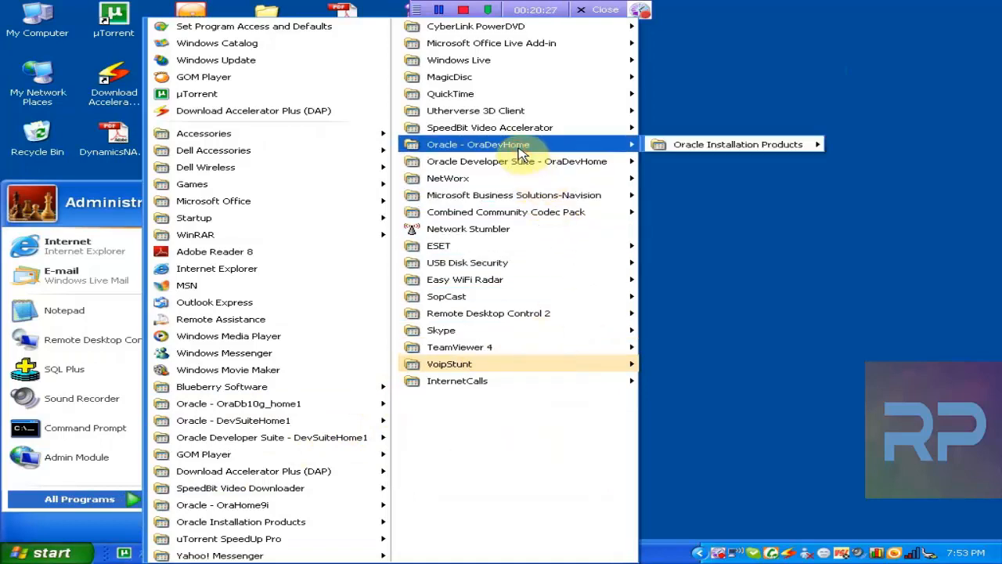
mouse_move(505, 166)
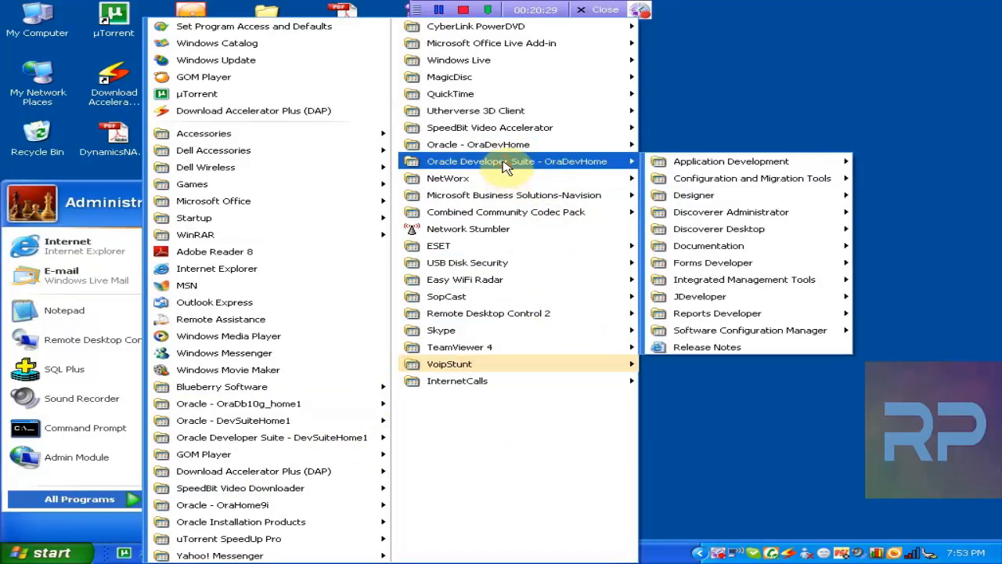
mouse_move(714, 264)
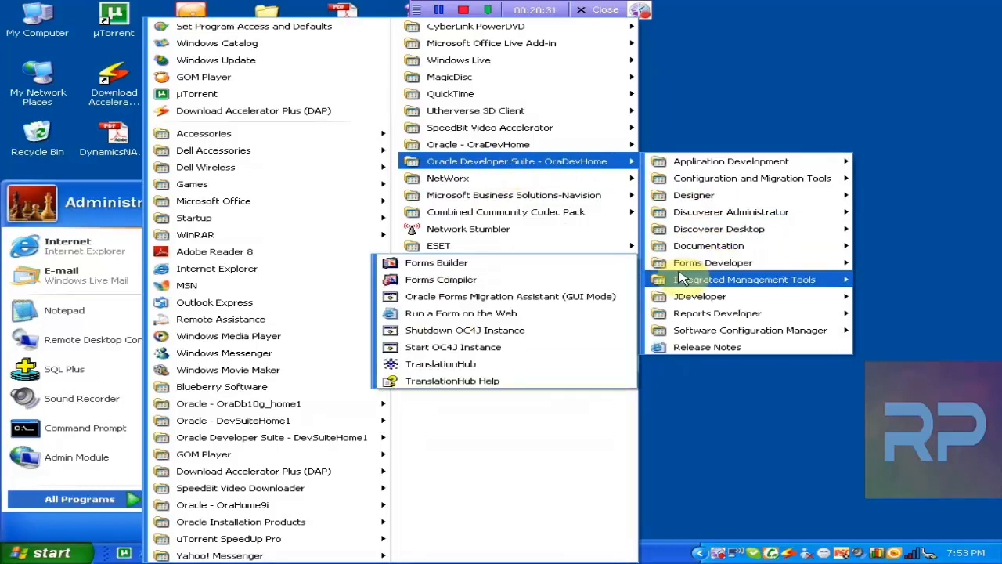
left_click(472, 264)
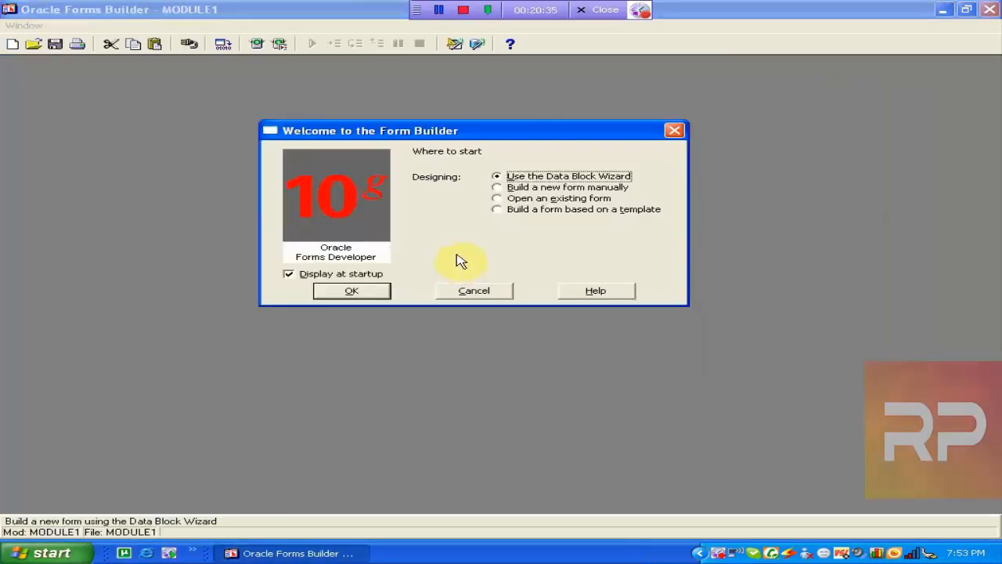
- Compare the starting options in the Welcome dialog, then start designing with the Data Block Wizard
left_click(335, 130)
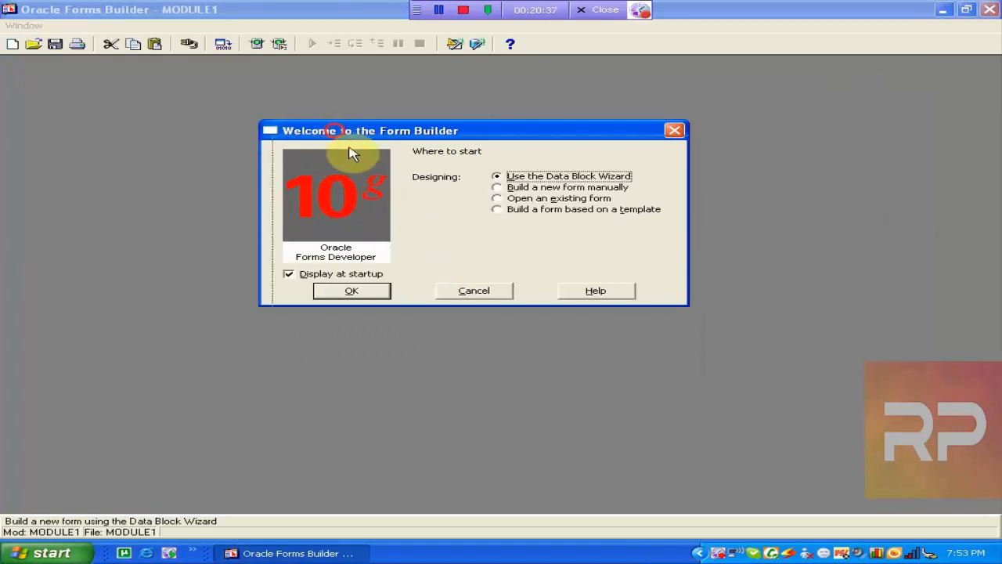
left_click_drag(350, 149, 360, 167)
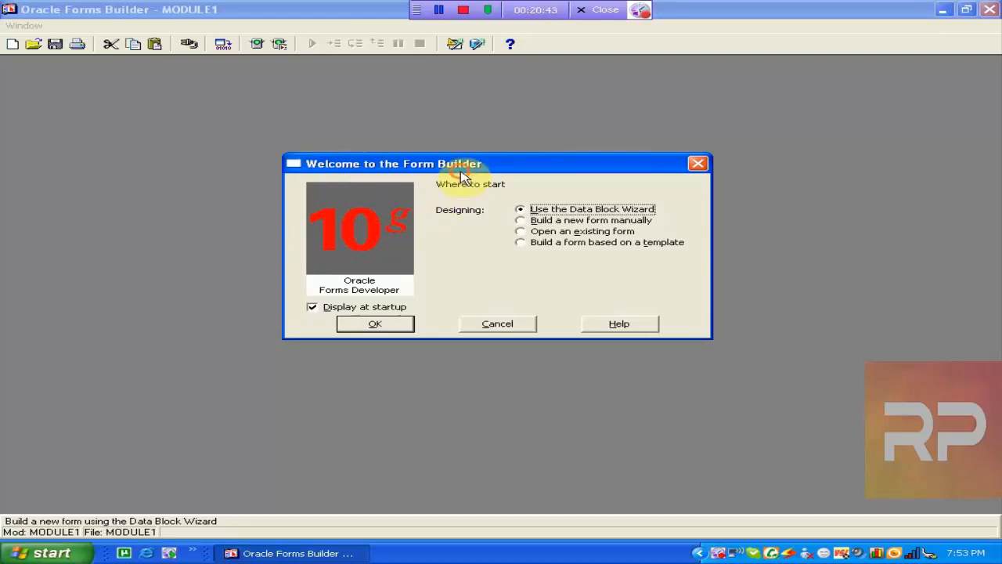
left_click_drag(425, 171, 424, 171)
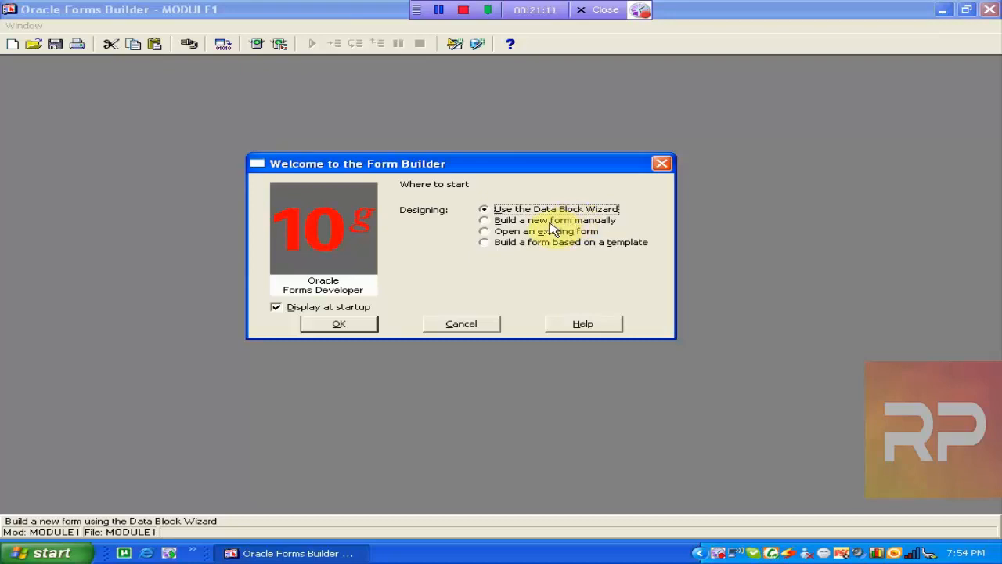
left_click(550, 222)
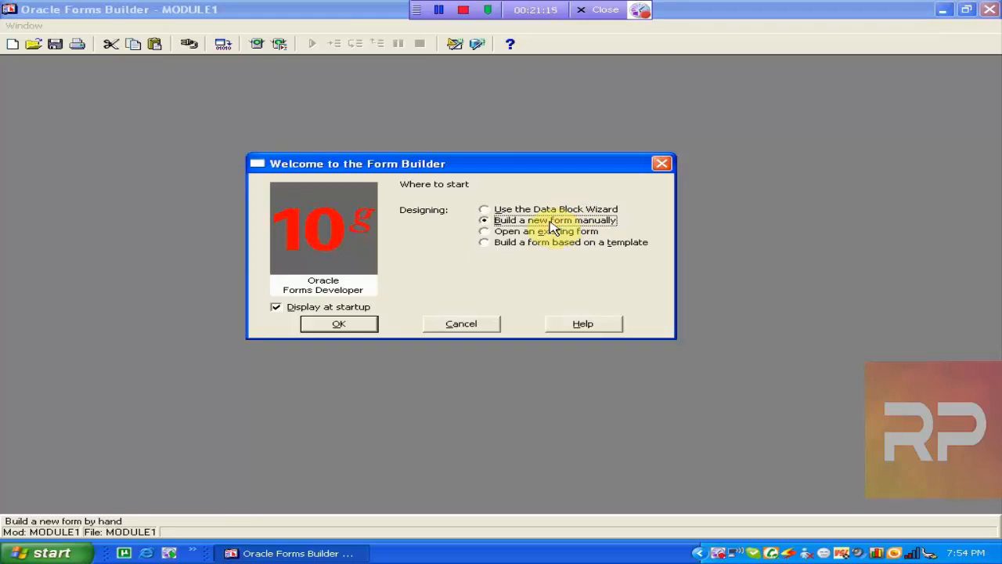
left_click(555, 210)
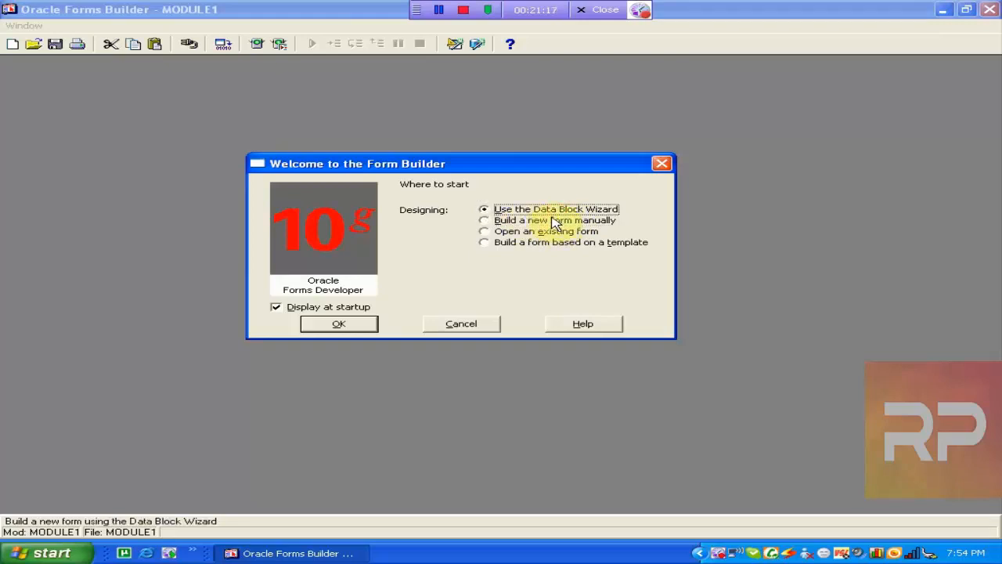
left_click(579, 222)
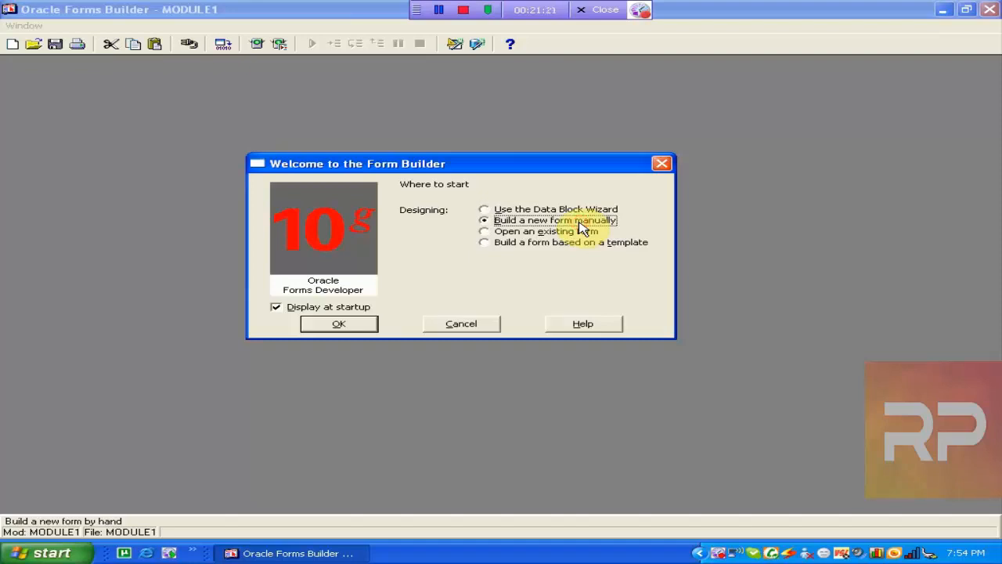
left_click(559, 234)
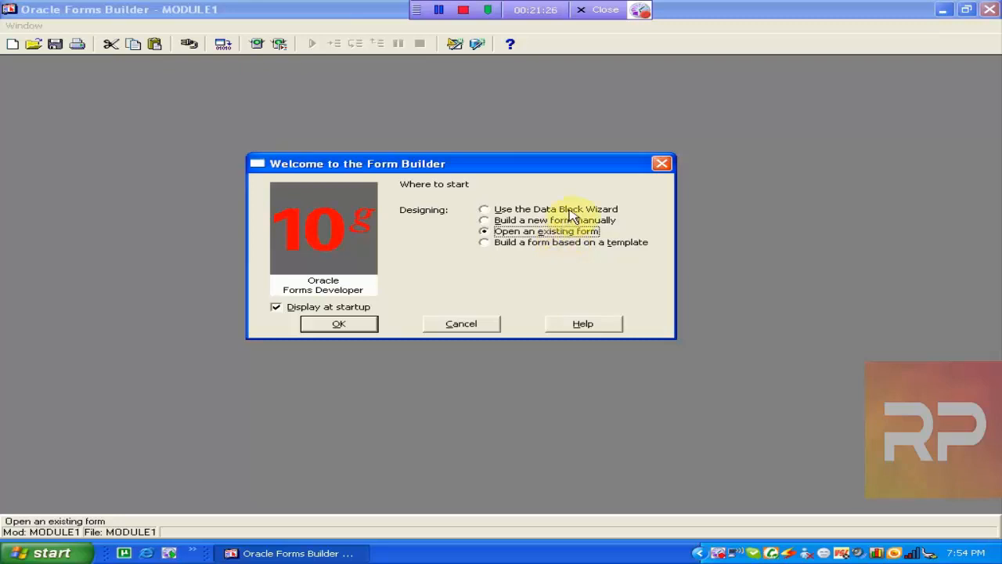
left_click(573, 213)
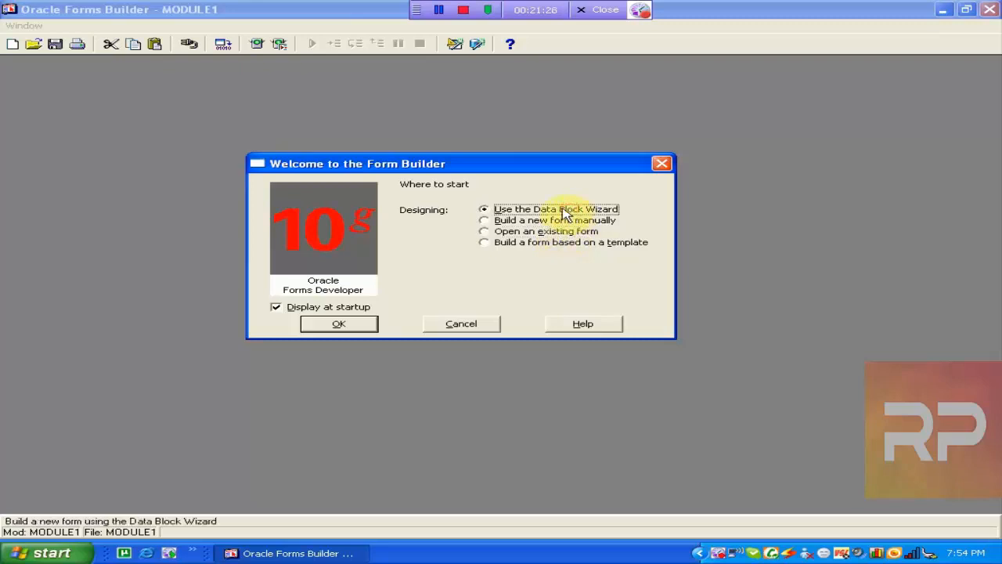
left_click(345, 324)
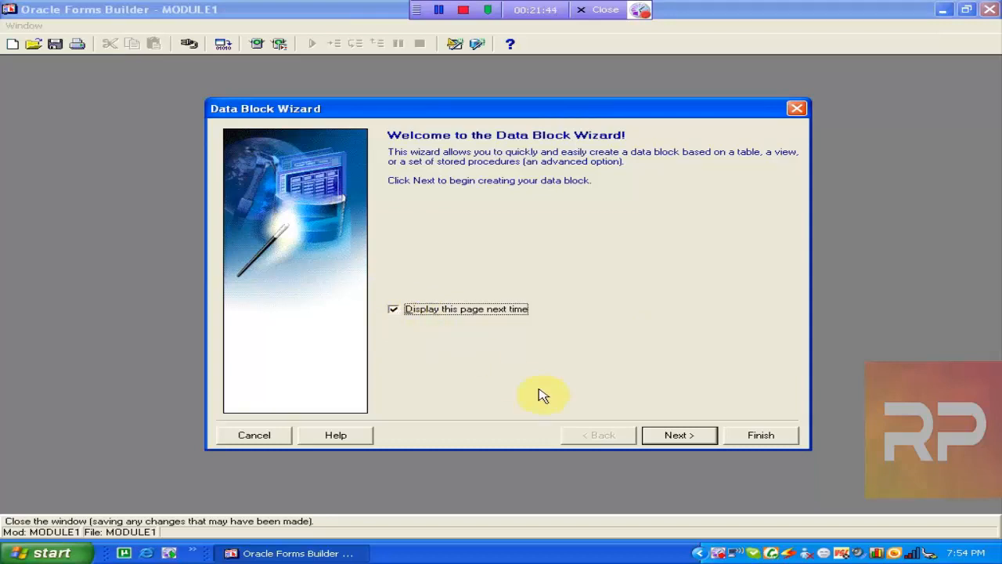
- Set the data block type to Table or View, and browse for a table with the user name scott entered in the database login
left_click(677, 435)
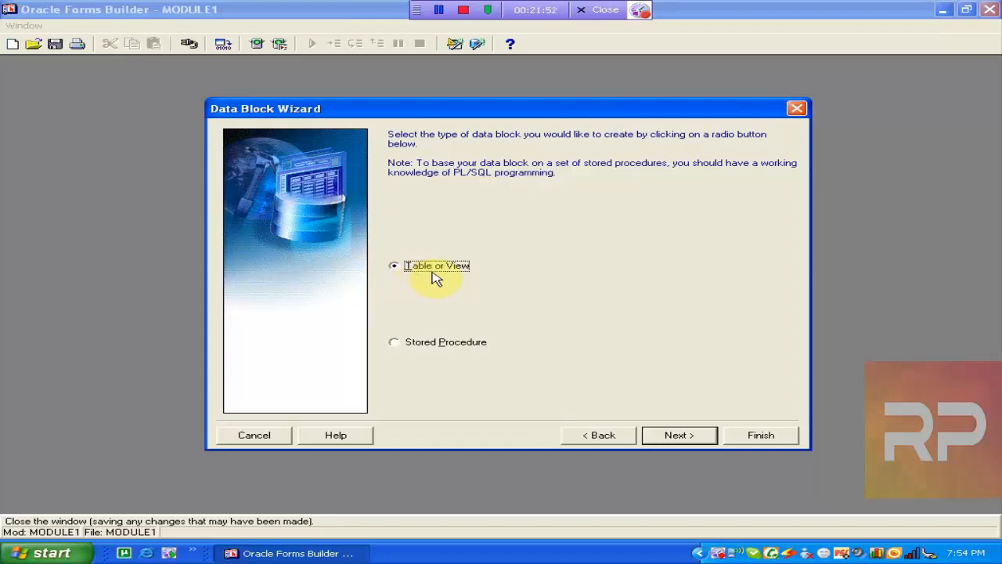
left_click(396, 345)
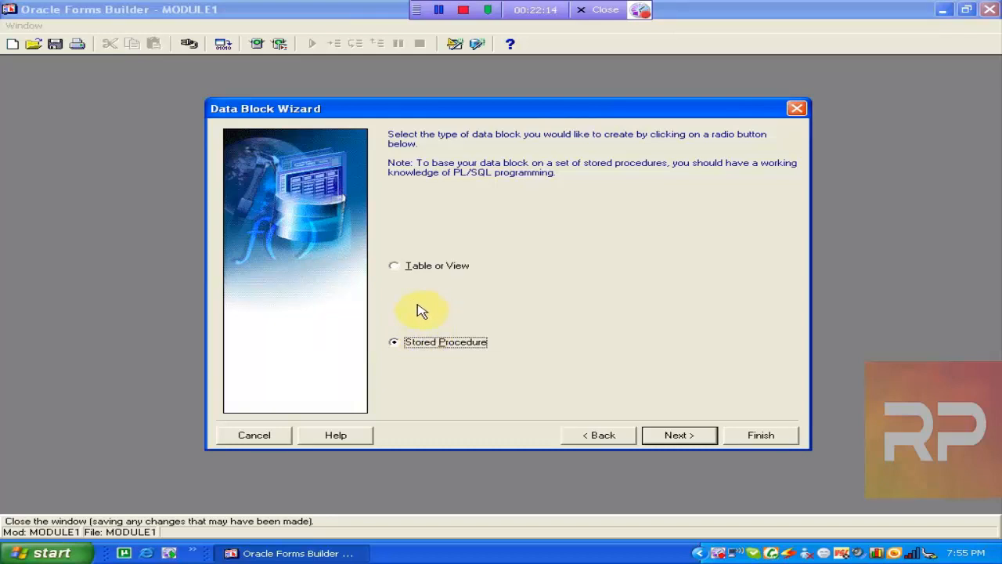
left_click(410, 268)
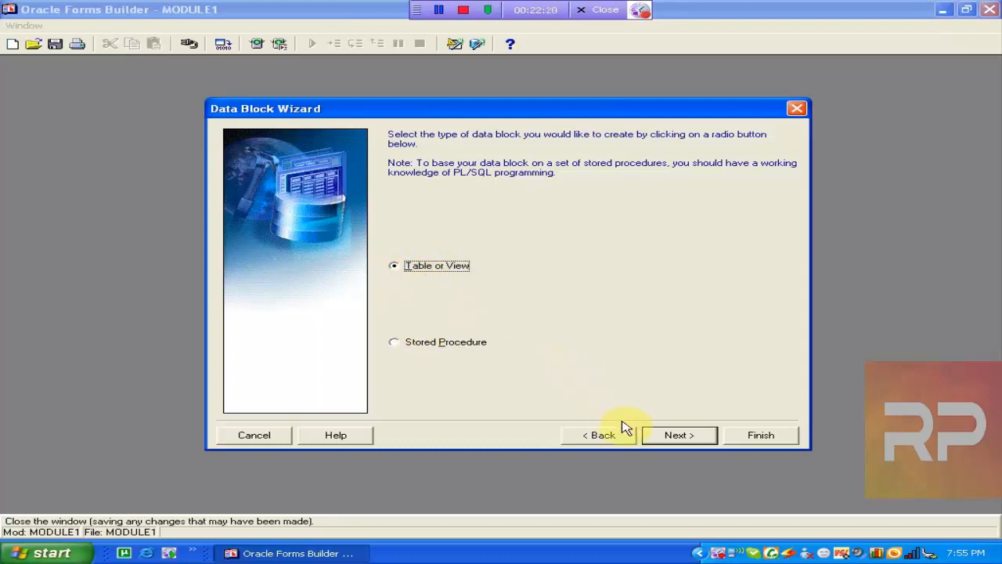
left_click(689, 443)
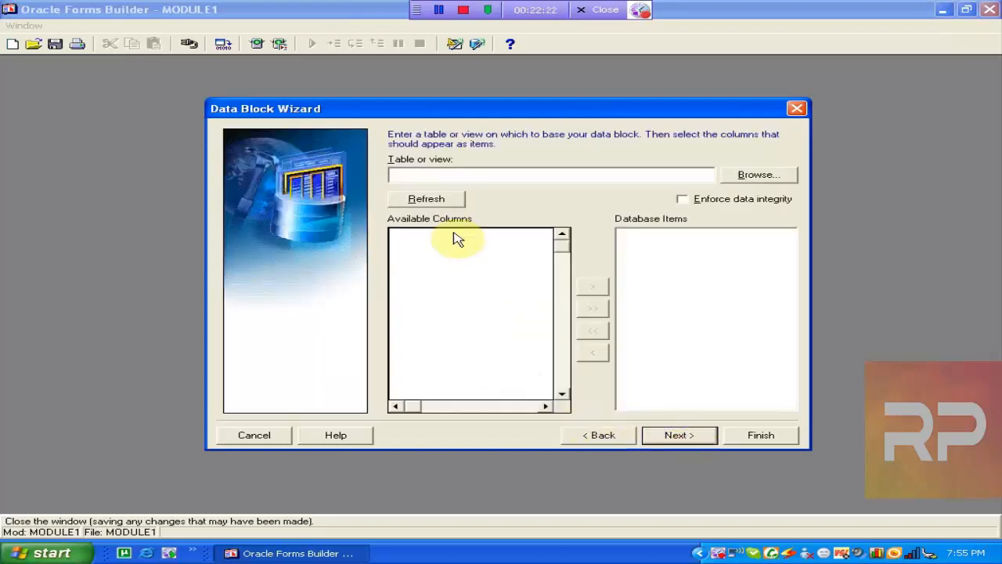
left_click(767, 174)
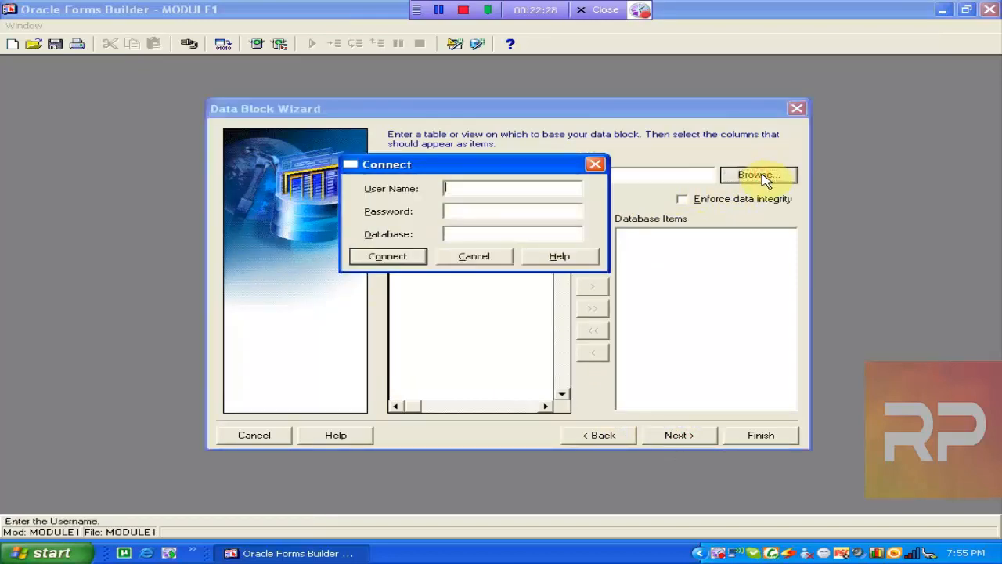
type("scott")
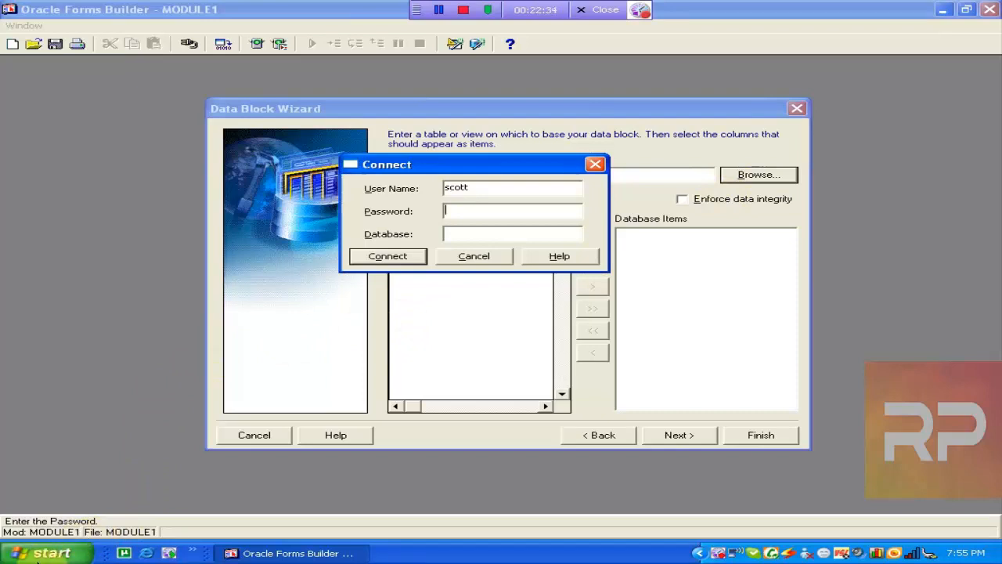
- Open Windows Services from the Control Panel's Administrative Tools, maximized in the Standard view with a wider Name column
left_click(37, 557)
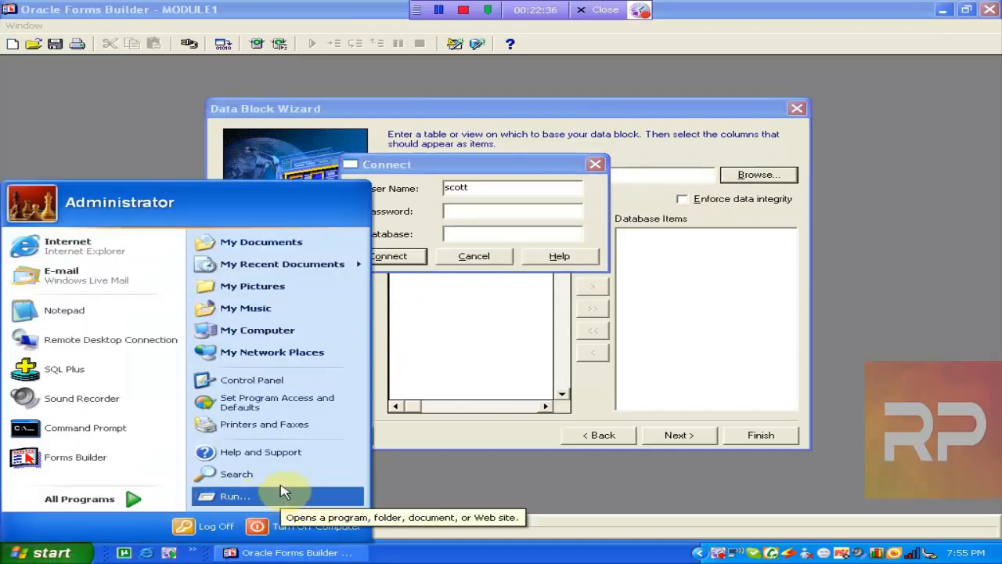
left_click(324, 382)
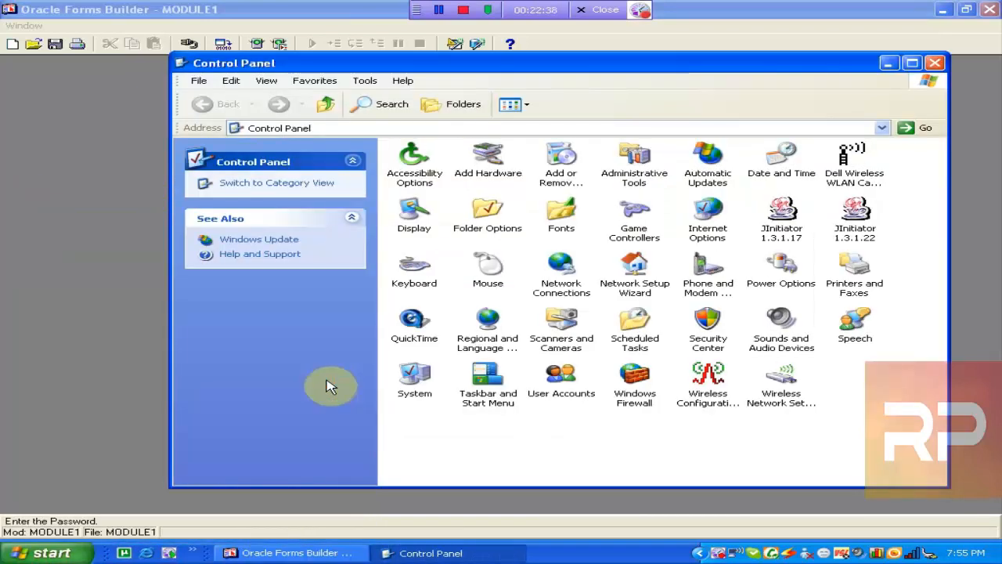
double_click(644, 183)
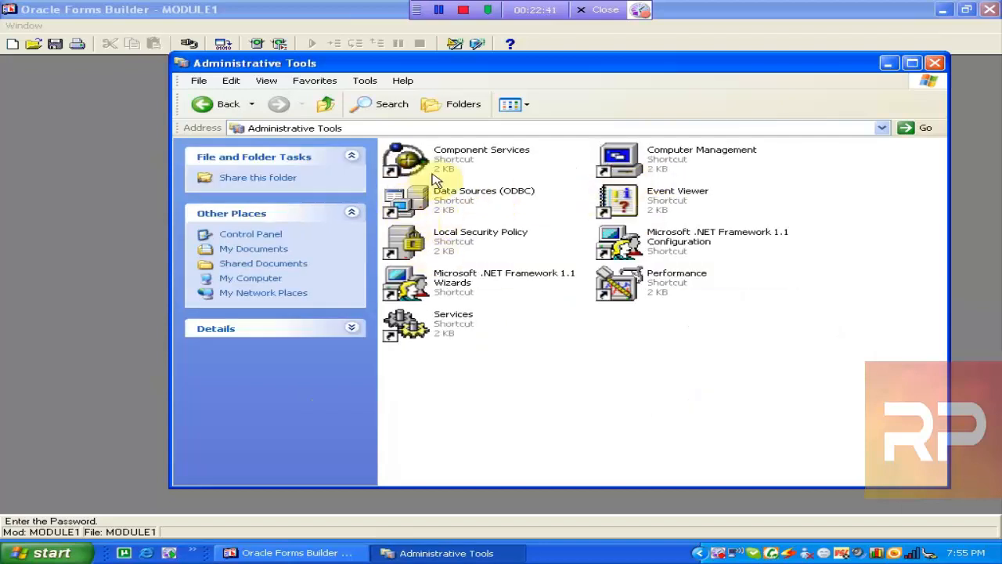
double_click(440, 329)
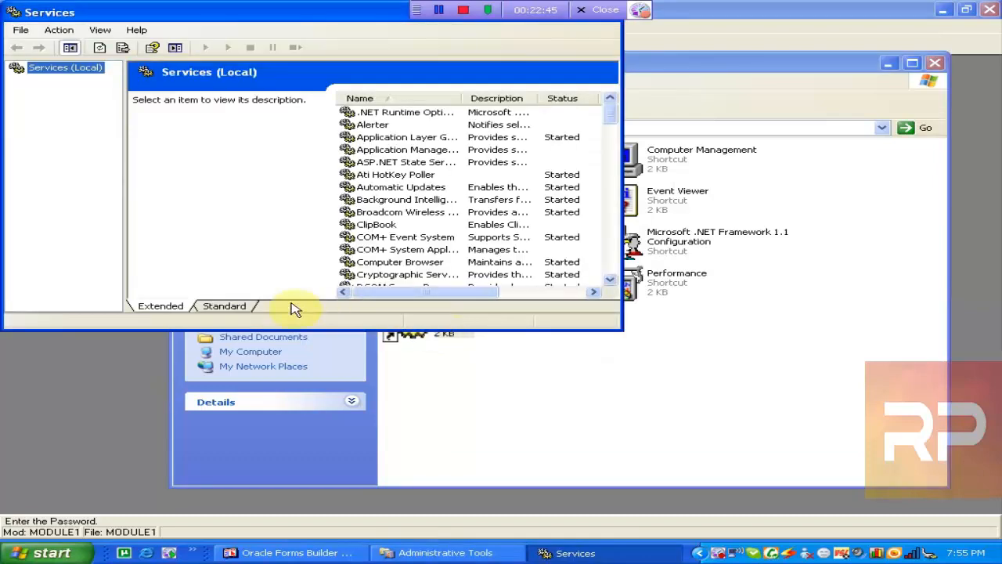
left_click(235, 307)
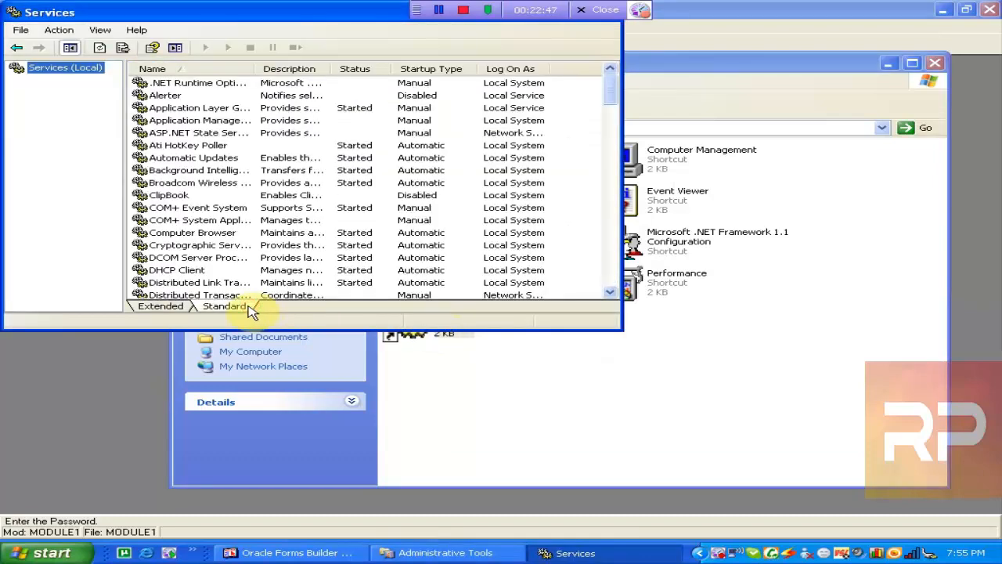
double_click(317, 17)
left_click_drag(247, 62, 423, 66)
- Start the OracleOraDb10g_home1TNSListener service
left_click_drag(992, 155, 992, 308)
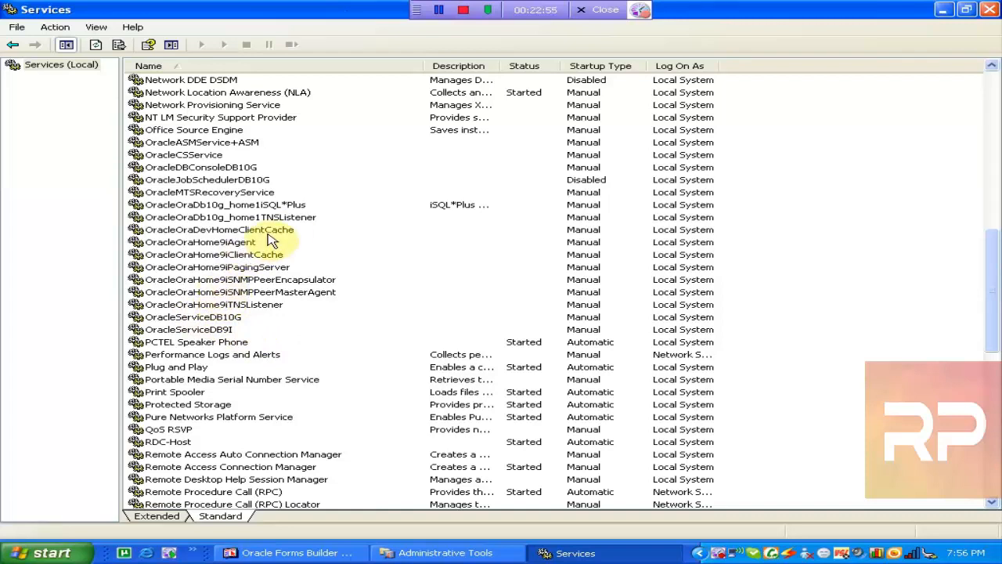
left_click(288, 217)
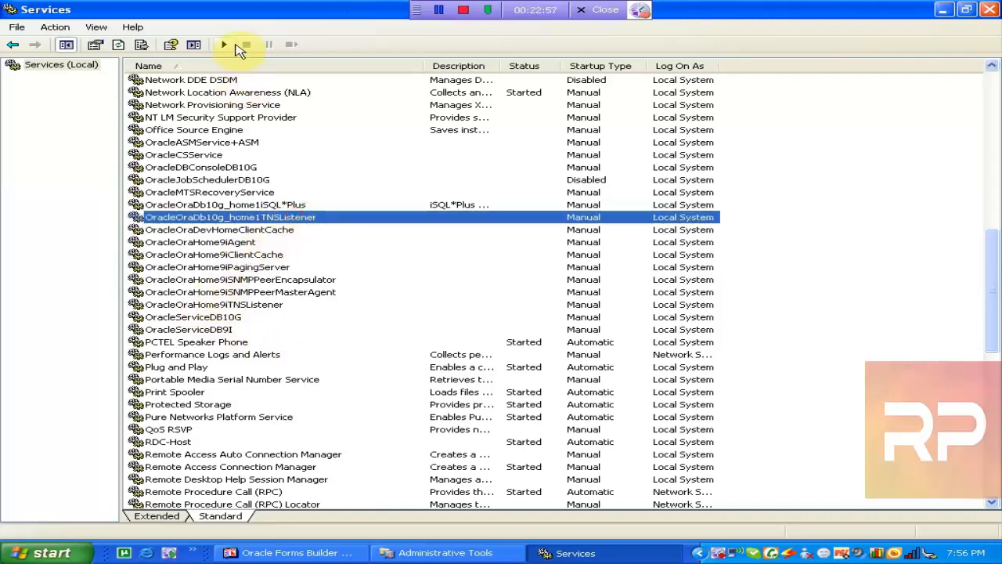
left_click(227, 45)
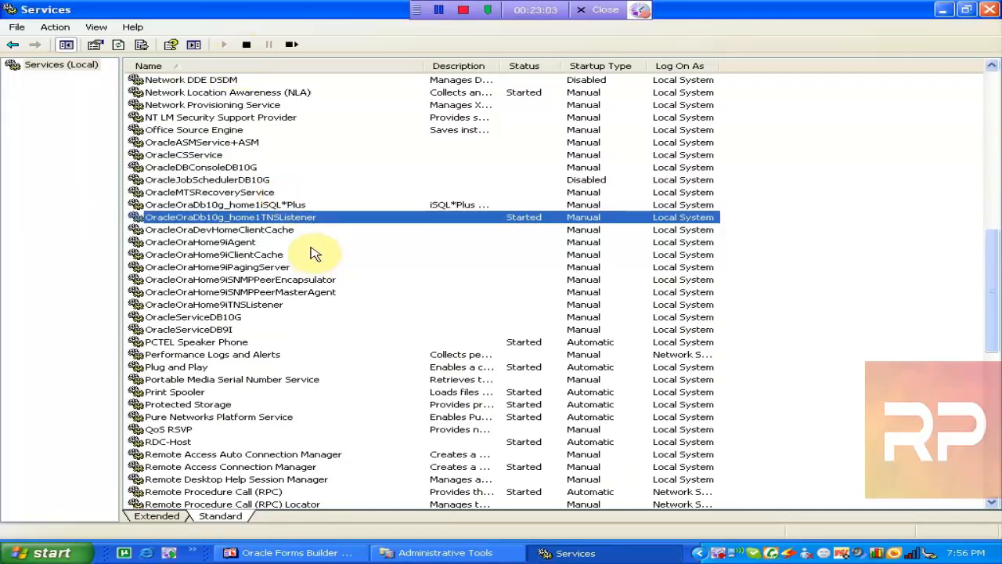
- Start the OracleServiceDB10G database service and dismiss the low disk space notification
left_click(276, 317)
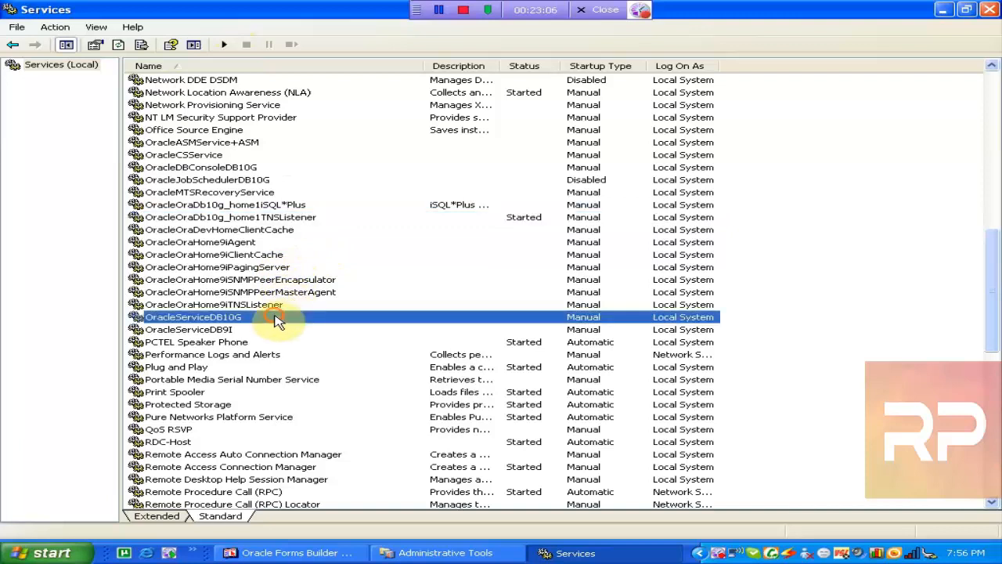
left_click(233, 44)
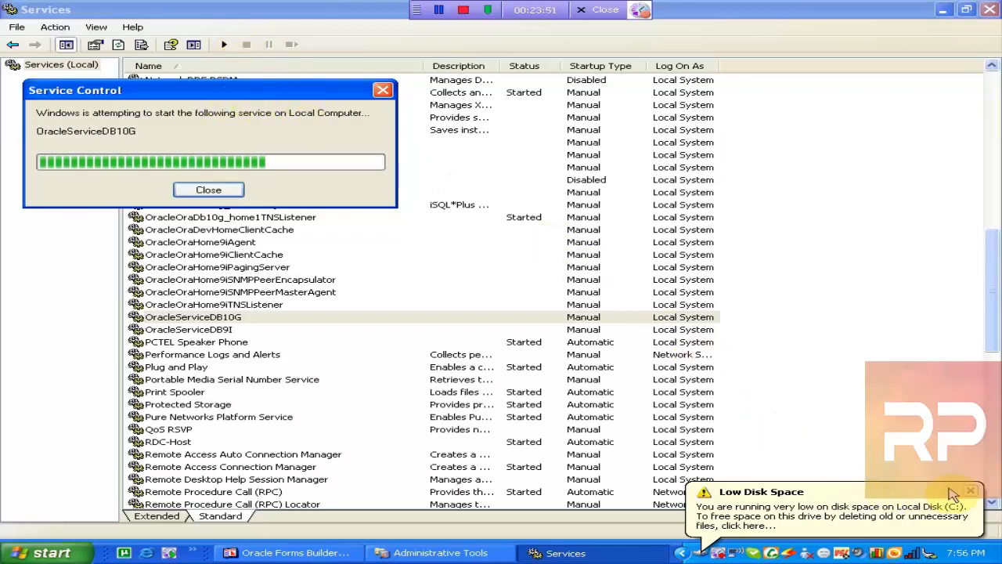
left_click(974, 494)
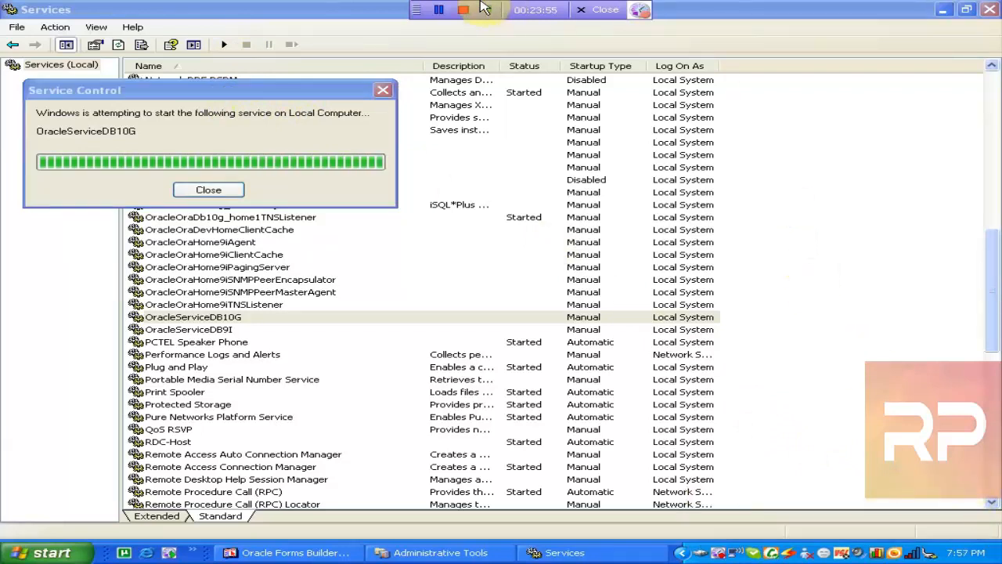
left_click(139, 45)
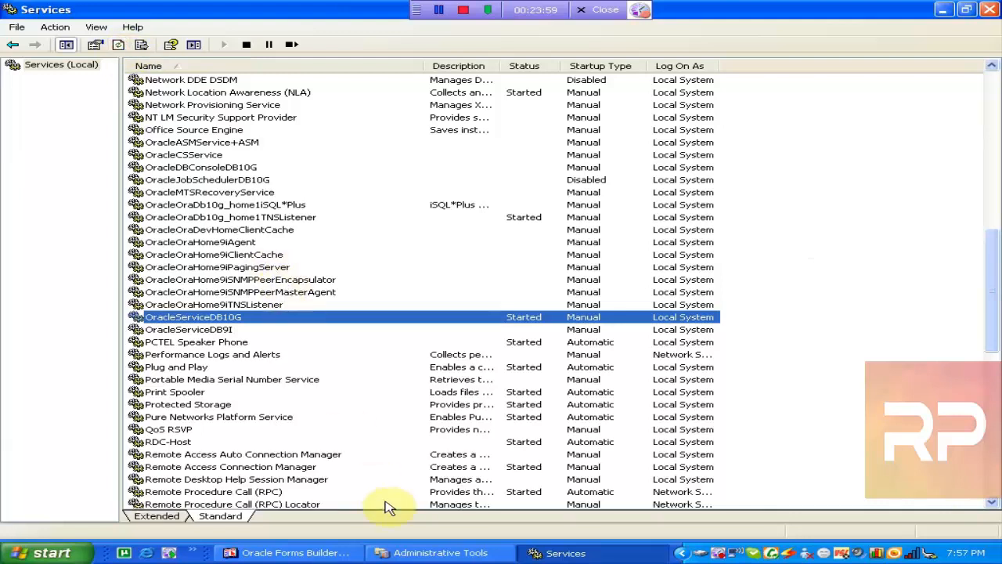
- Switch back to Forms Builder, enter the database account password, and connect to database db10g
left_click(324, 552)
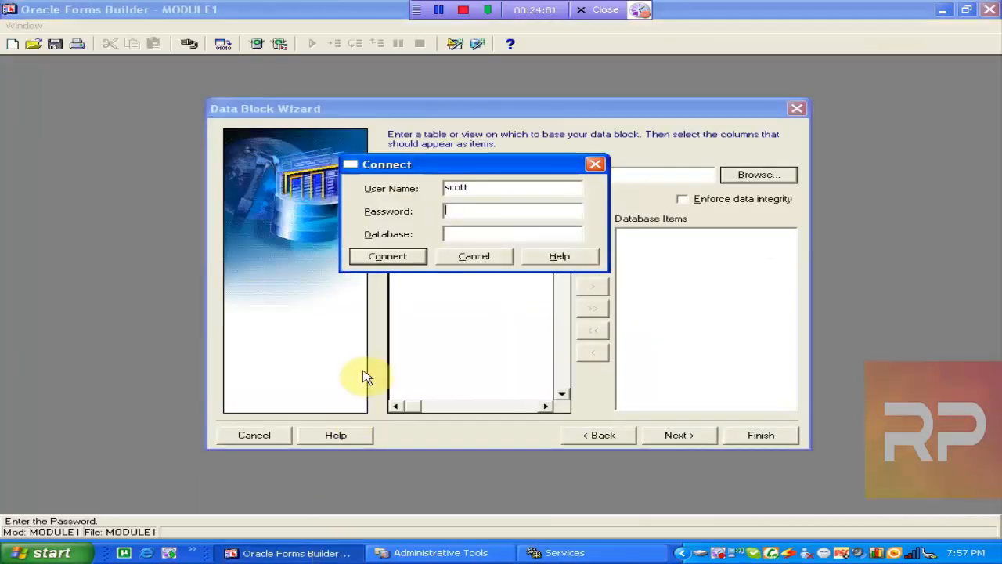
type("tiger")
key("Tab")
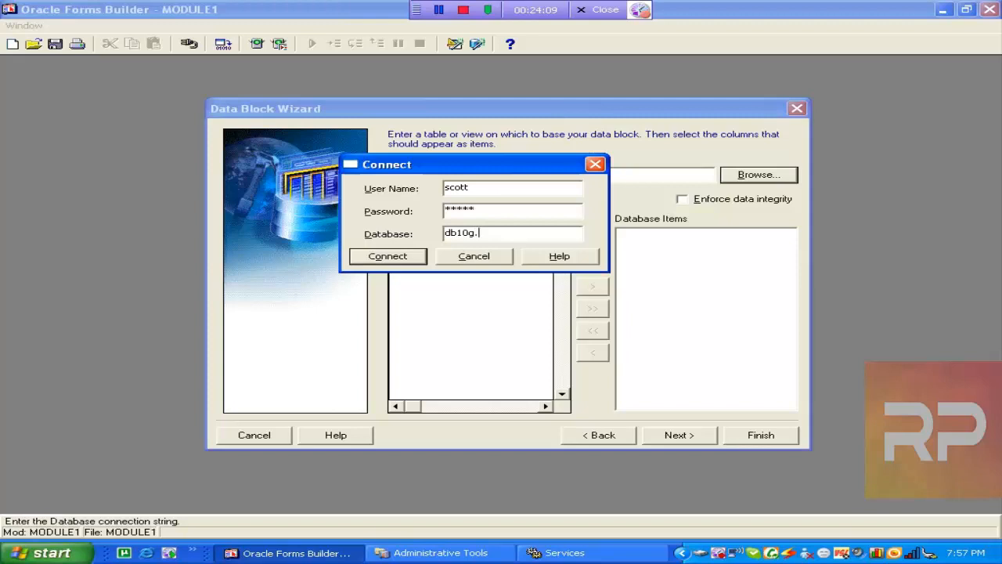
type("db10g")
key("Return")
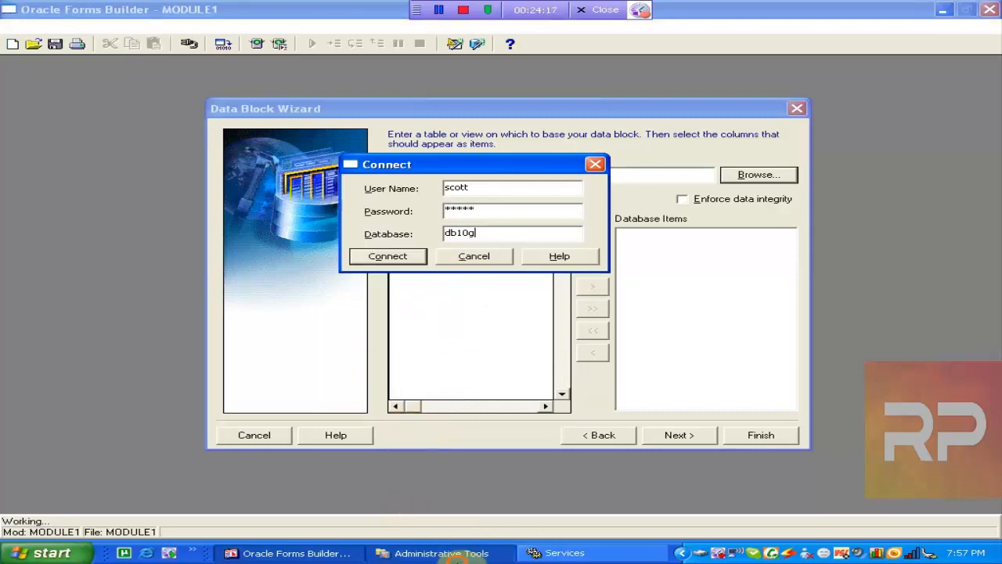
- Switch to the Administrative Tools window and browse from there to the C:\OraDev folder
left_click(441, 553)
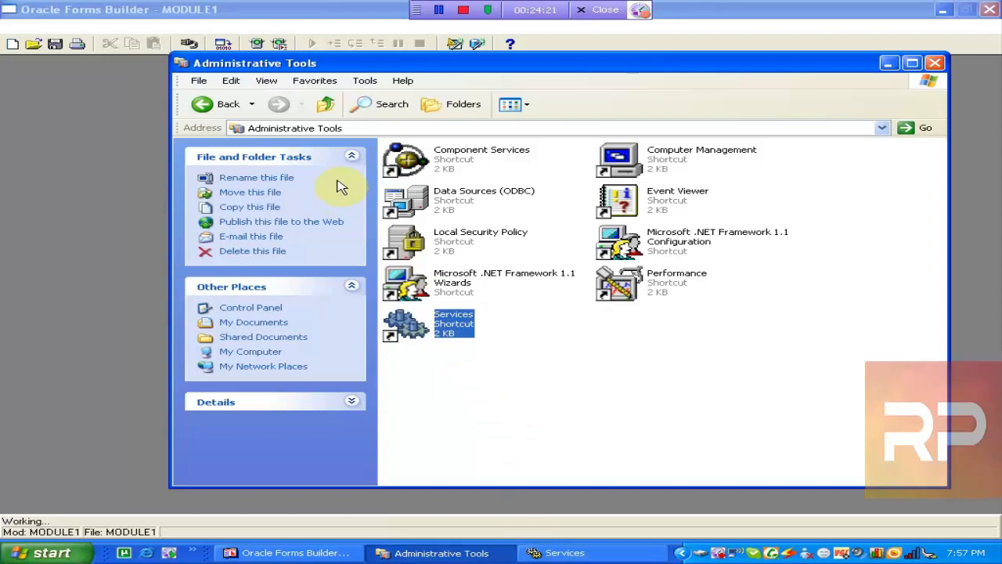
left_click(329, 104)
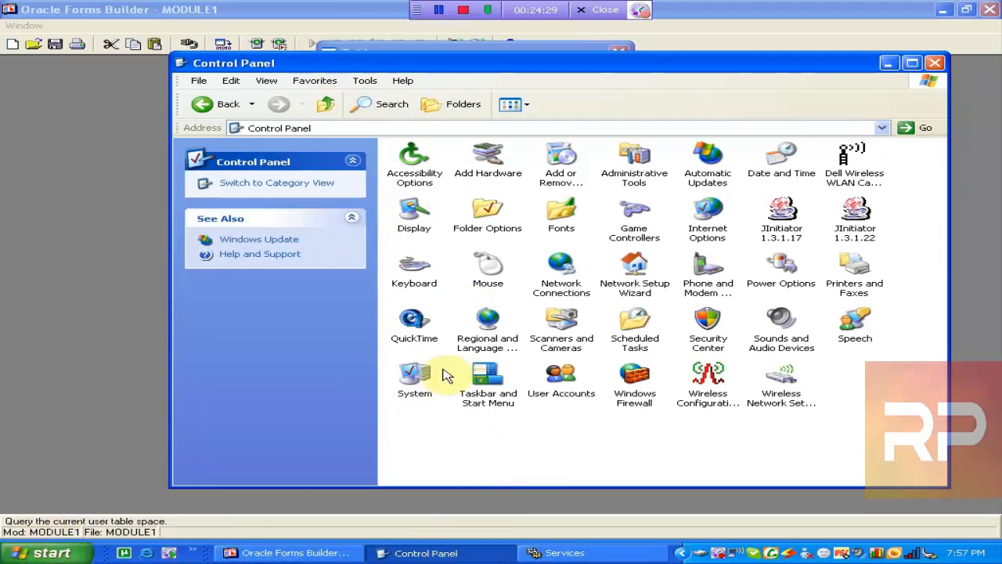
left_click(325, 104)
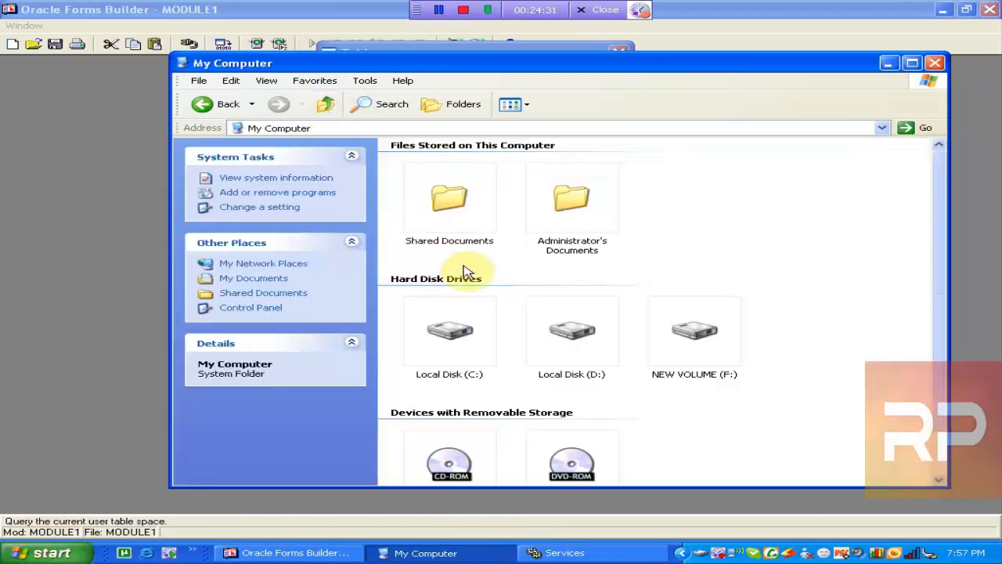
double_click(446, 323)
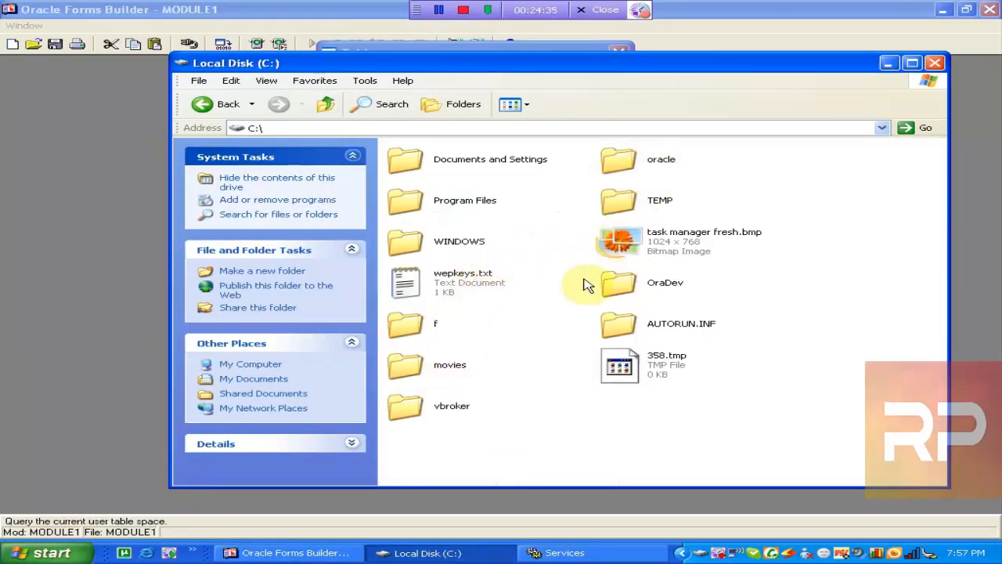
left_click(634, 290)
double_click(636, 291)
- Open tnsnames.ora from the network\admin subfolder of OraDev in Notepad
left_click(421, 223)
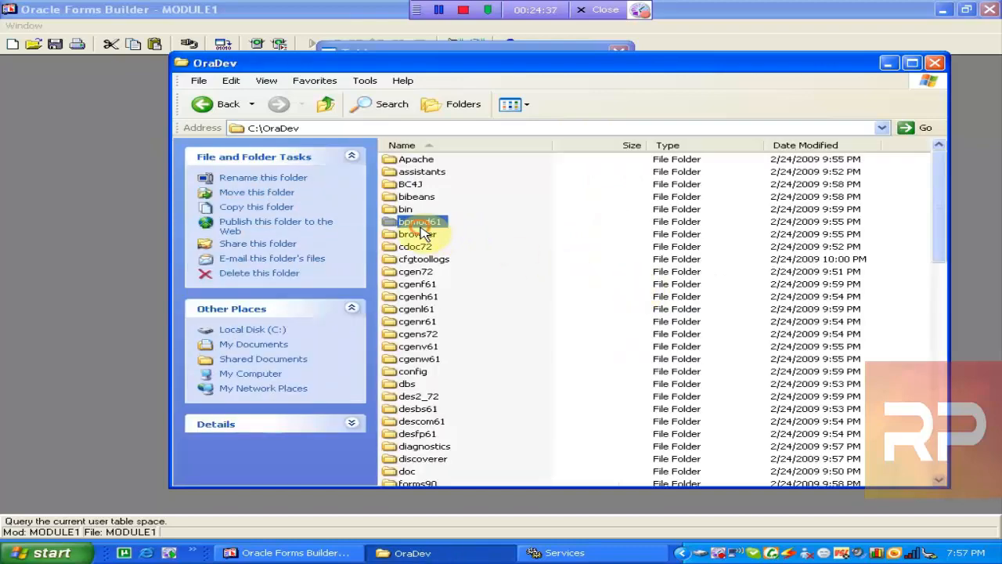
key("n")
key("Return")
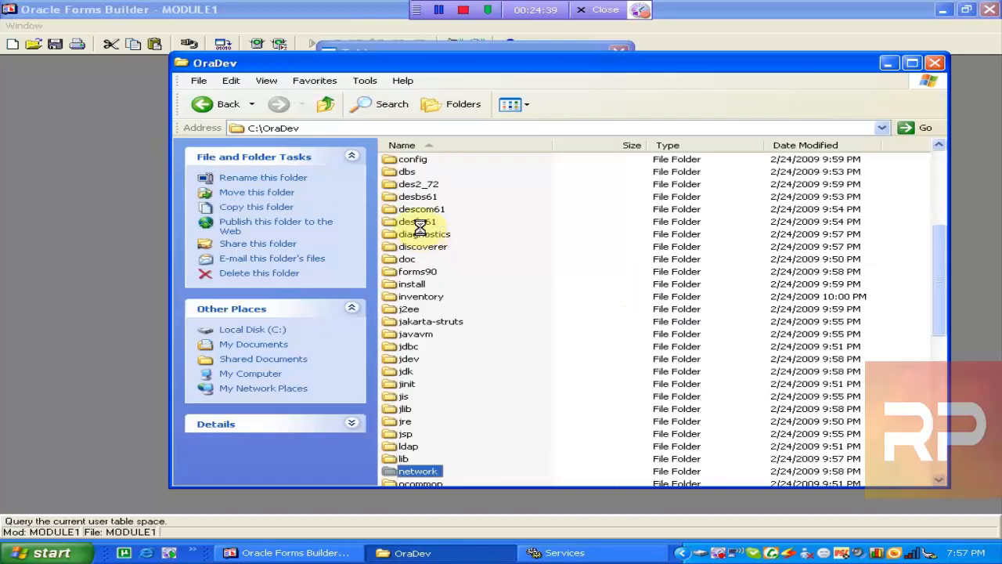
double_click(427, 159)
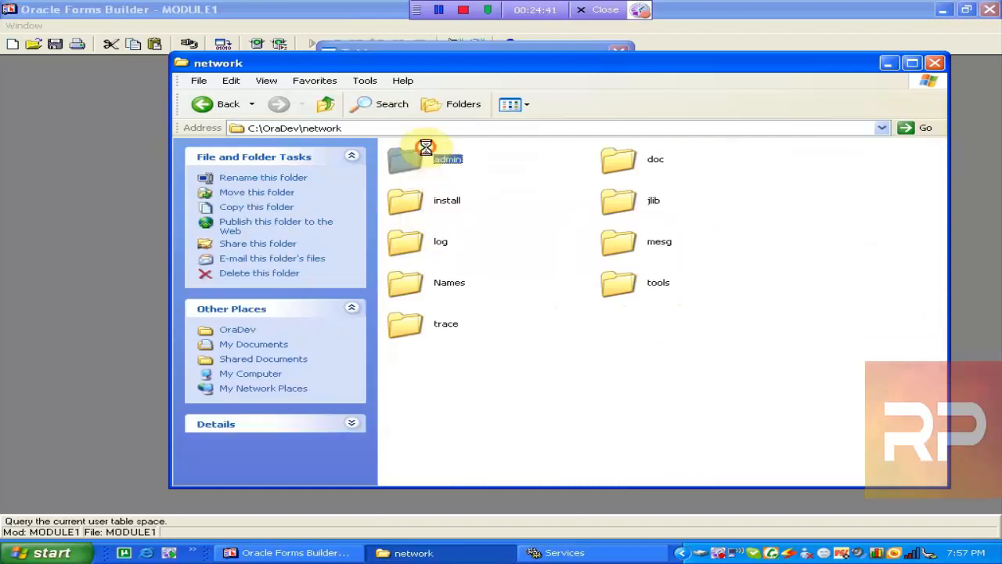
double_click(653, 202)
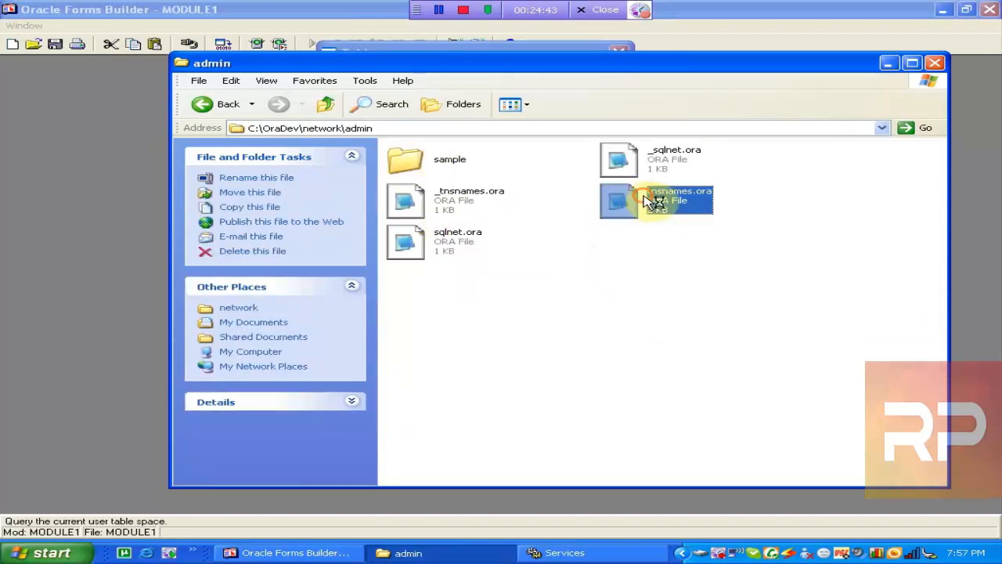
double_click(335, 263)
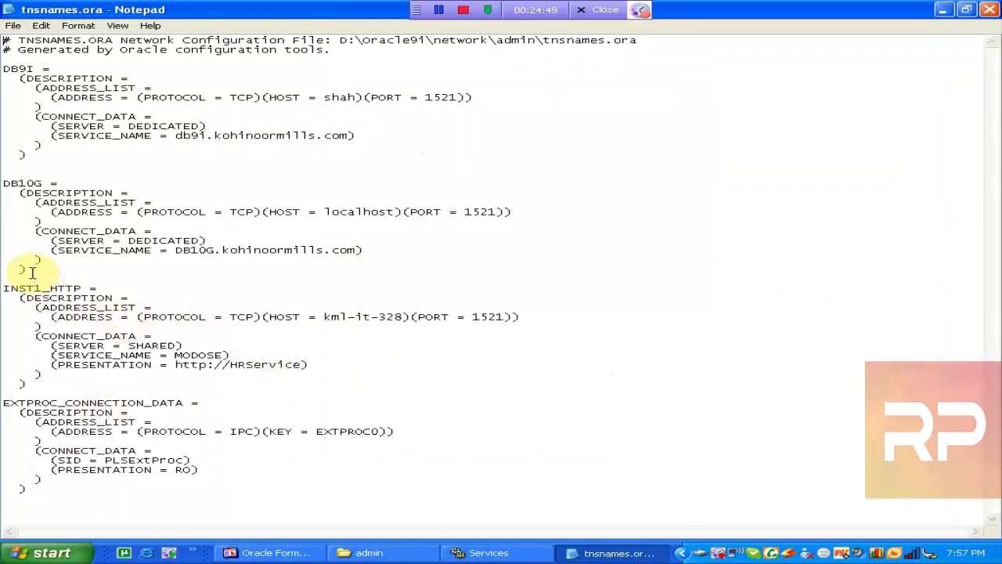
- Examine the DB10G entry and its alias in tnsnames.ora, and close the file and the admin folder window
left_click_drag(28, 267, 3, 186)
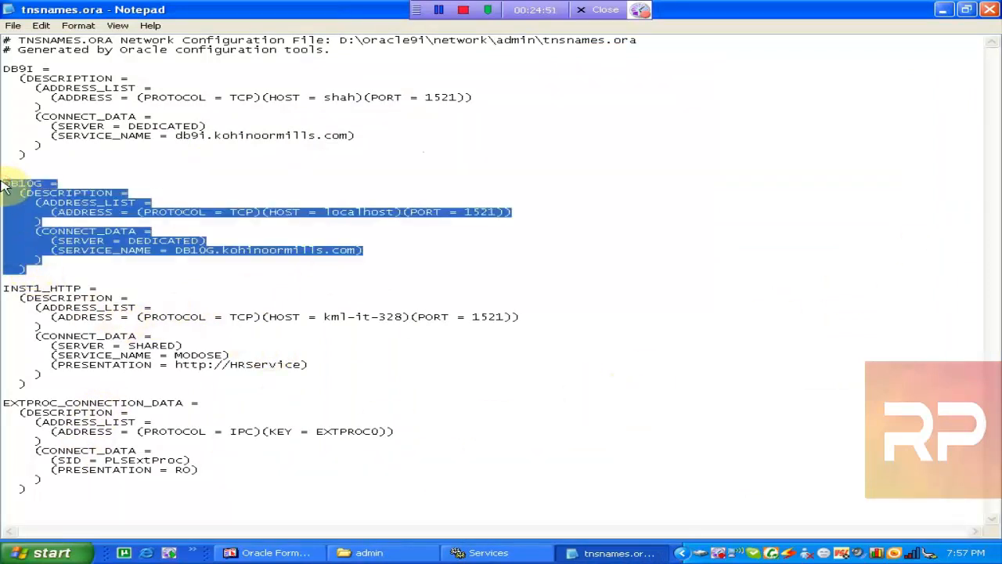
left_click(35, 187)
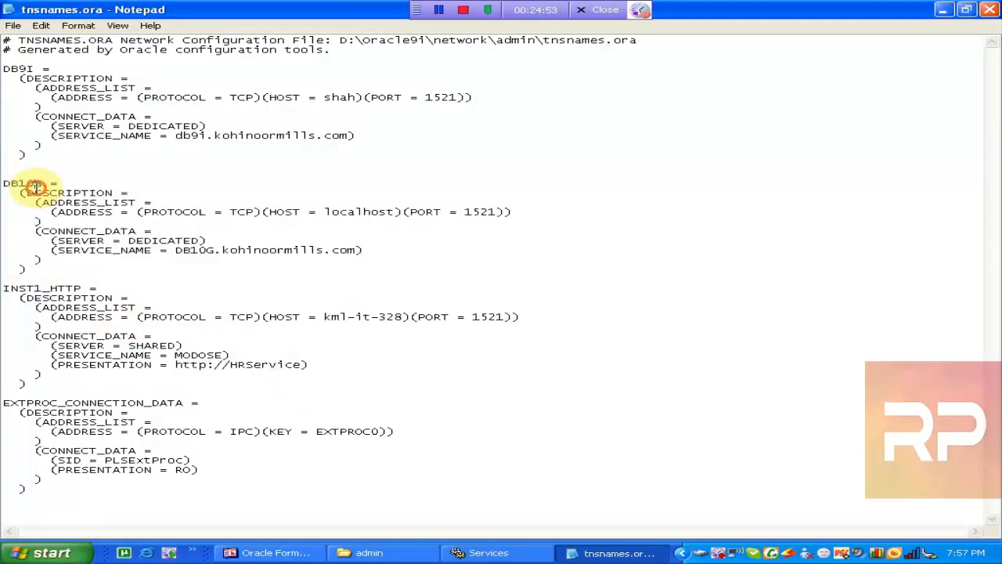
left_click_drag(42, 186, 2, 186)
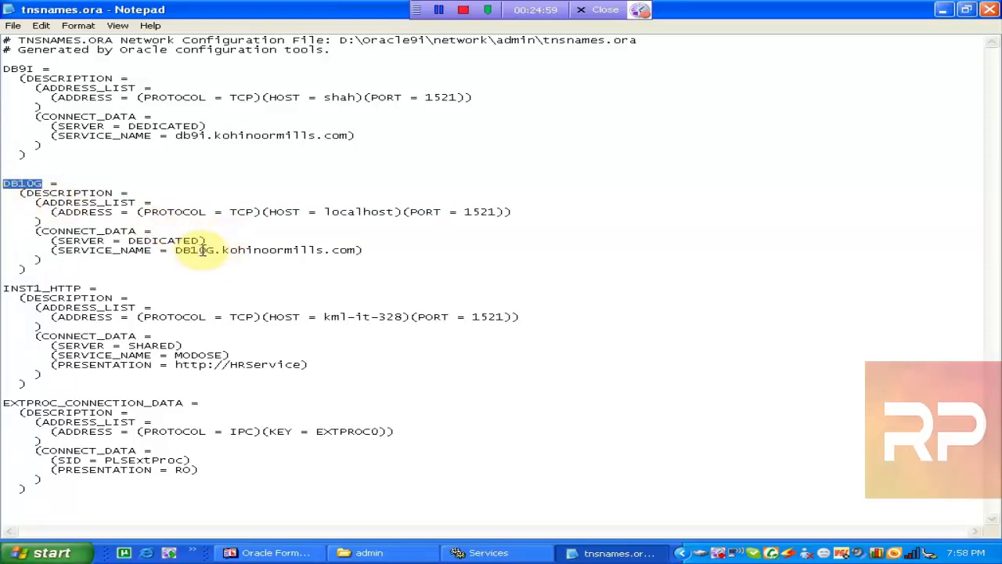
left_click(989, 9)
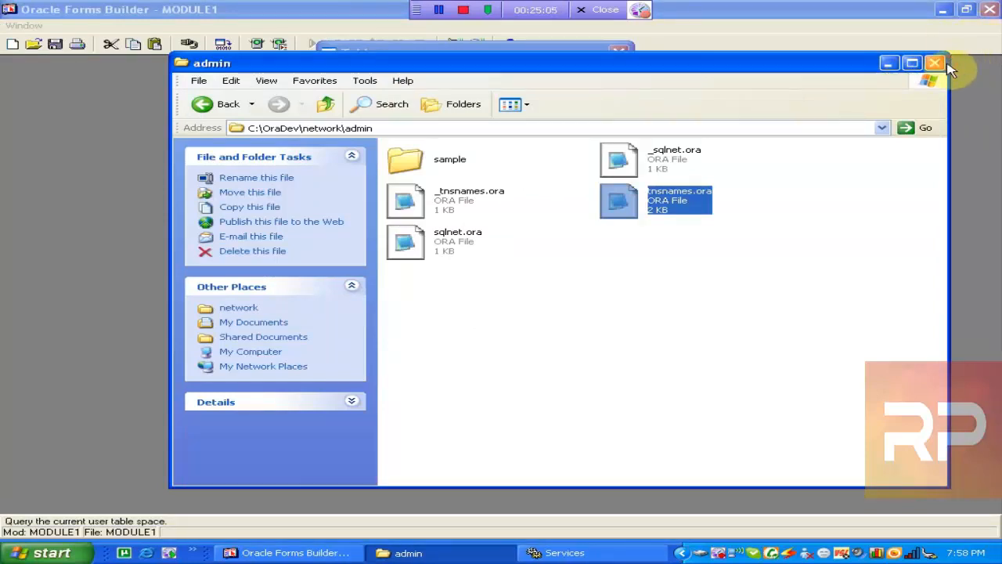
left_click(936, 62)
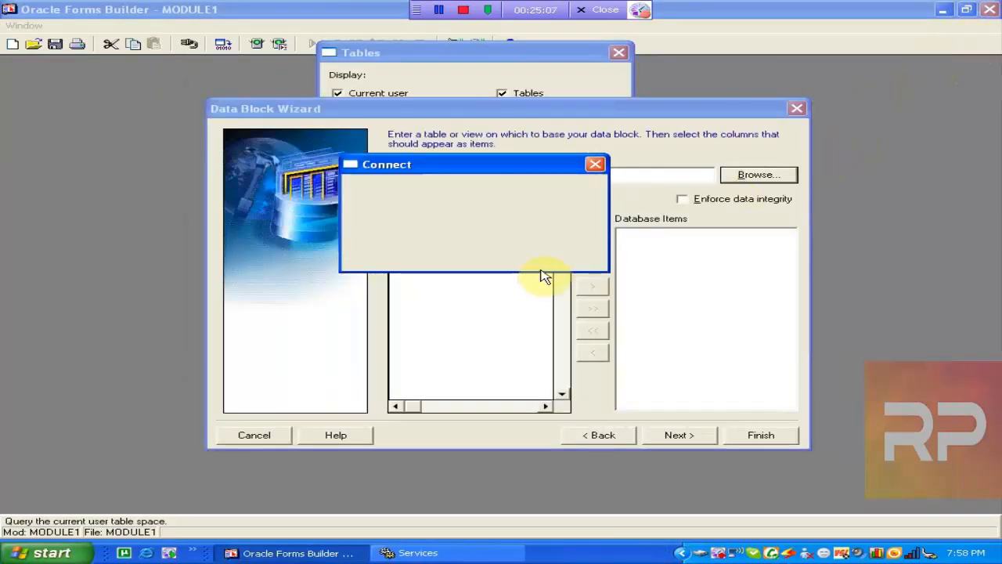
- Move the Connect dialog slightly down, check the Oracle services' status in Services, and return to Forms Builder
left_click_drag(412, 172, 427, 197)
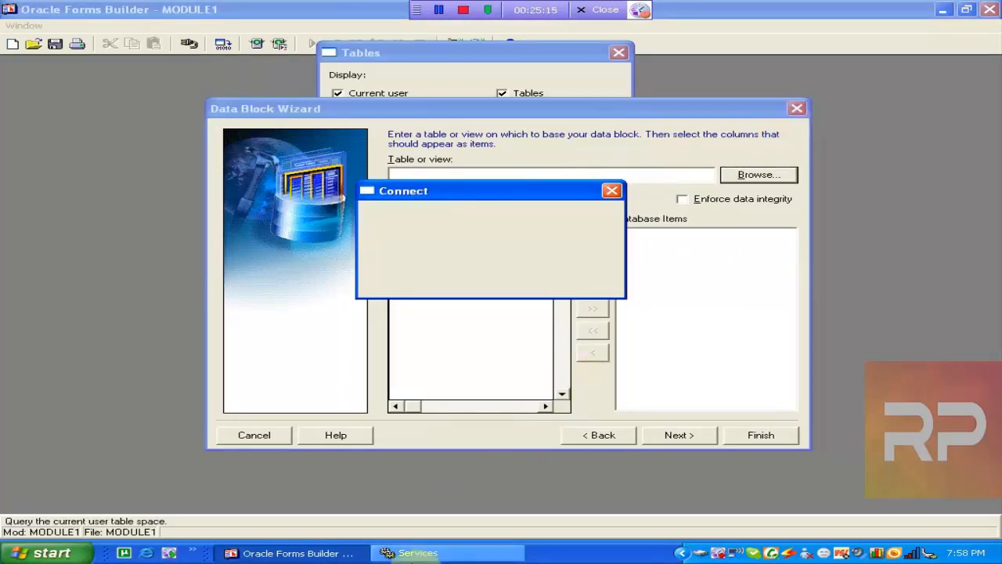
left_click(411, 553)
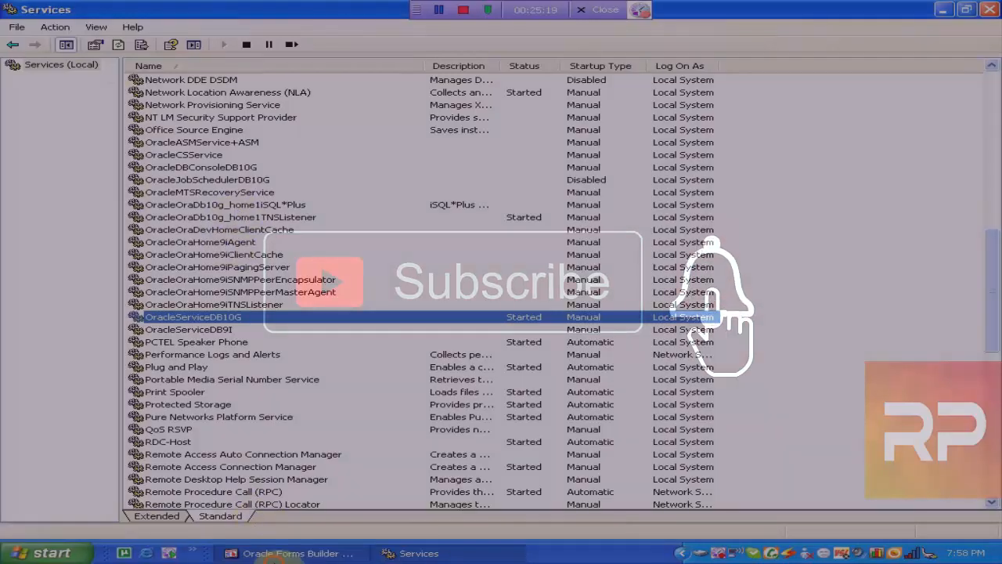
left_click(290, 553)
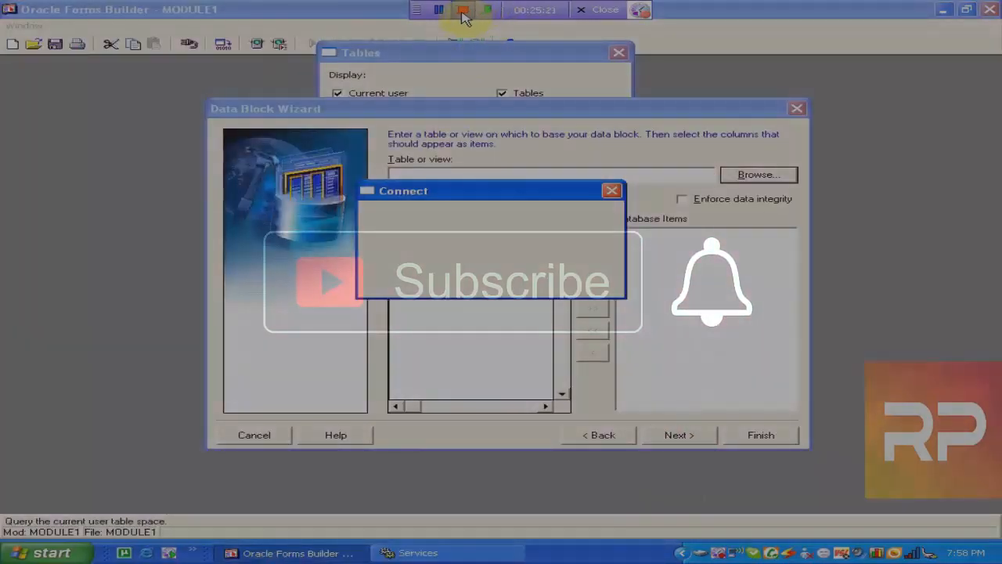